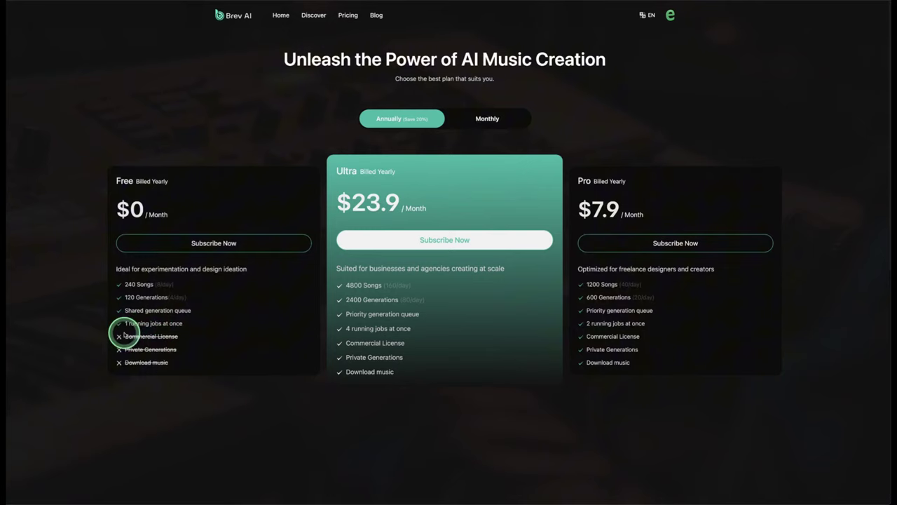
# Compare Brev AI's monthly and annual plan prices, ending on the monthly view
pyautogui.click(488, 119)
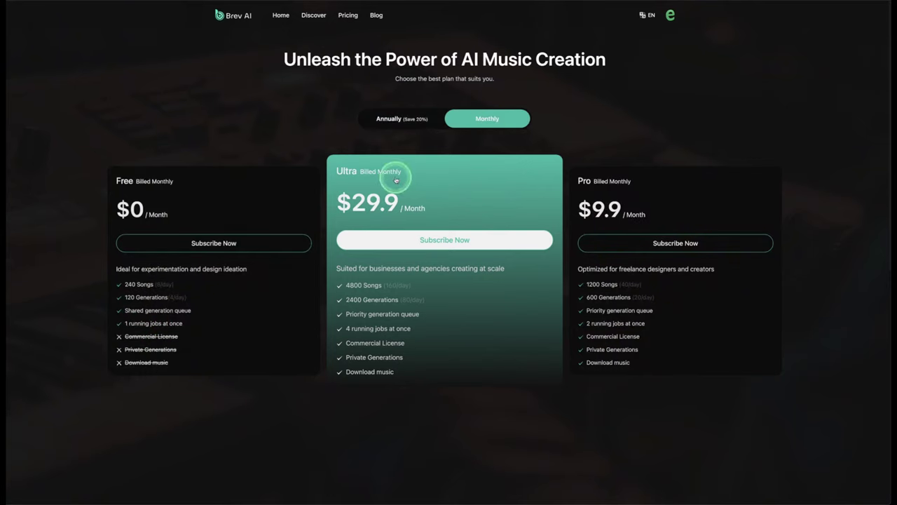
pyautogui.click(396, 119)
pyautogui.click(482, 119)
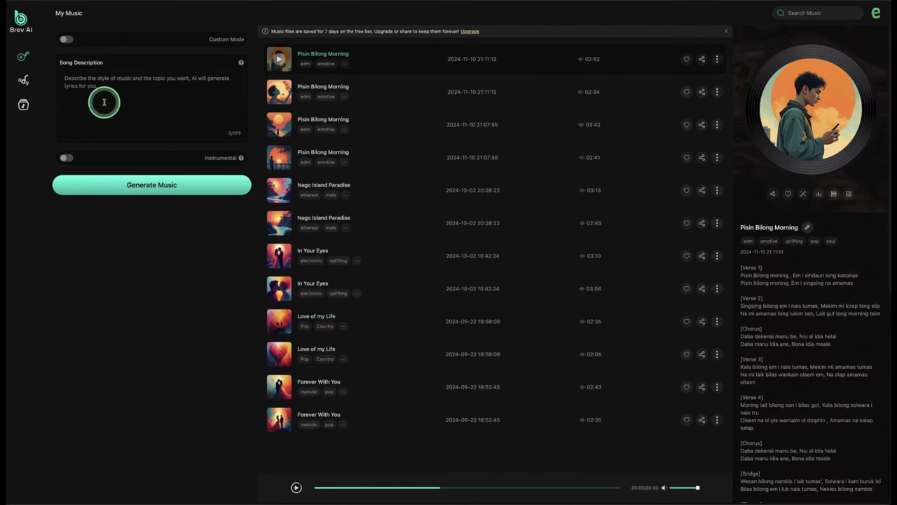
# Enter 'Indie pop, love song' as the description, turn on Custom Mode, and play Stolen Glances
pyautogui.moveTo(24, 62)
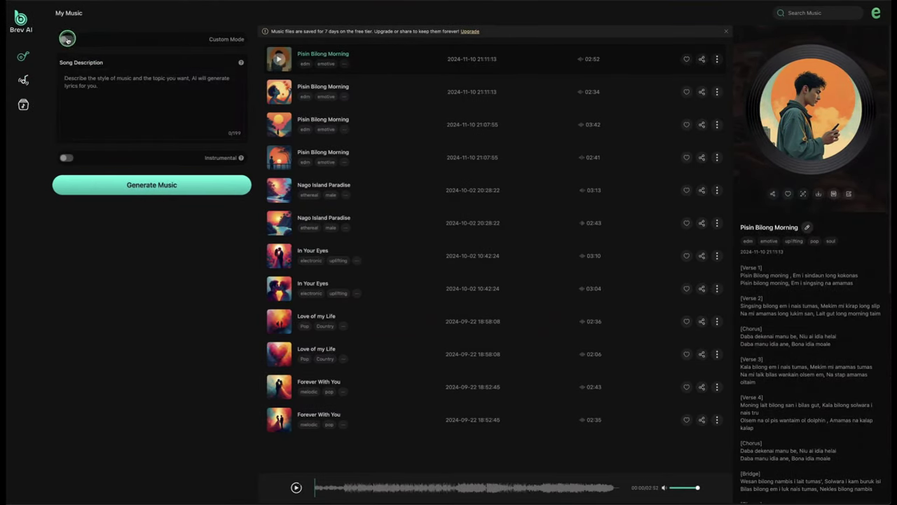
pyautogui.click(67, 40)
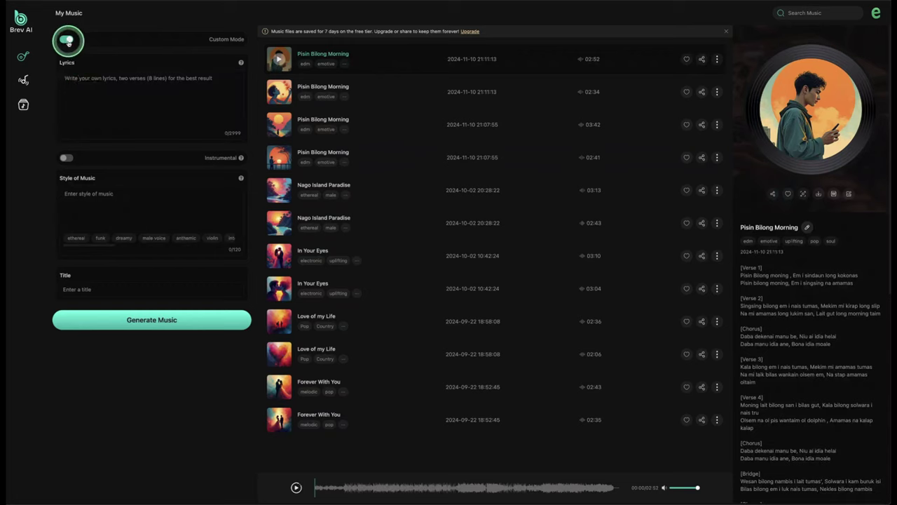
pyautogui.click(67, 40)
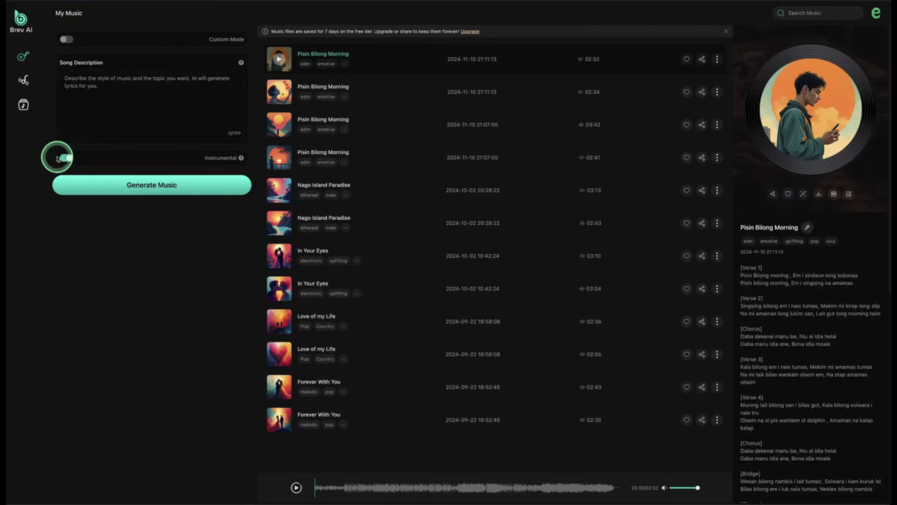
pyautogui.click(100, 88)
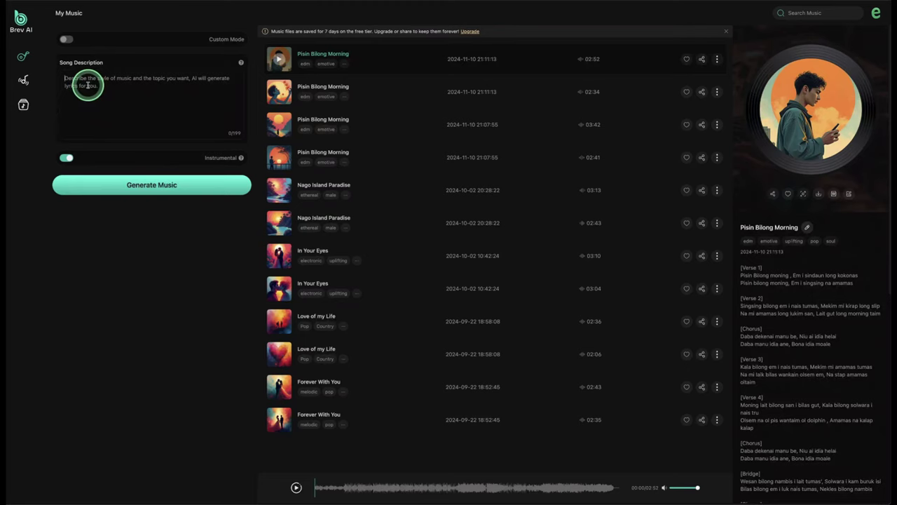
pyautogui.write('Indie pop, love song')
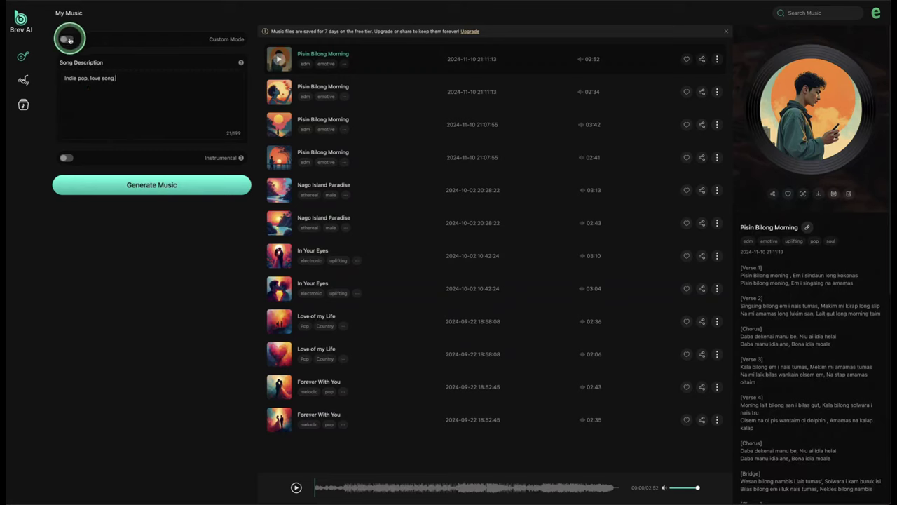
pyautogui.click(69, 39)
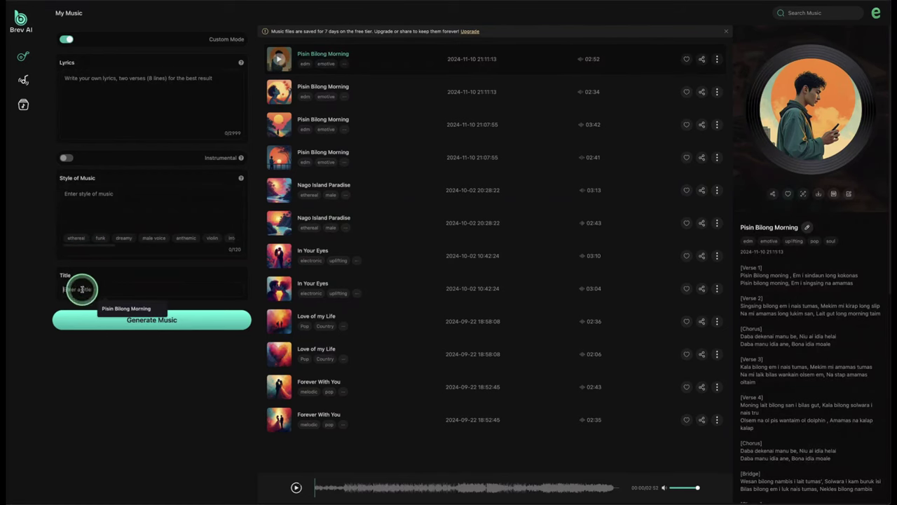
pyautogui.click(312, 62)
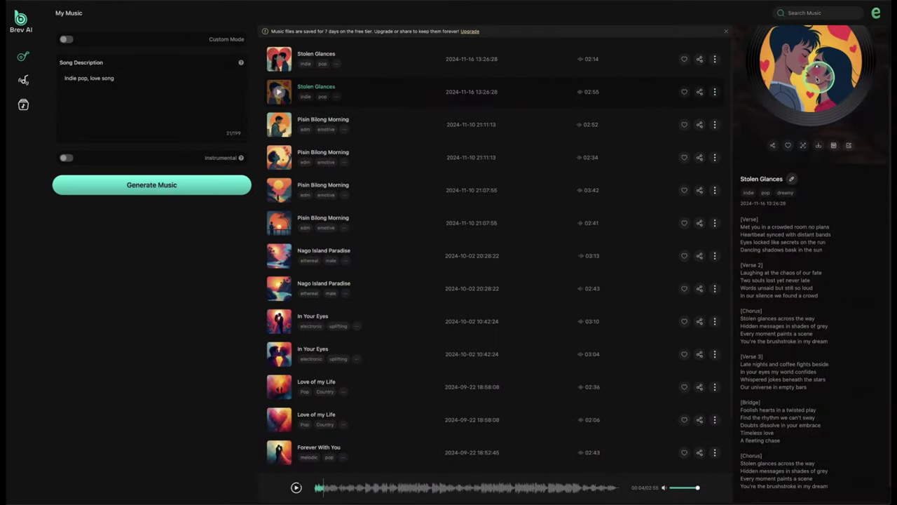
# Replace the Stolen Glances cover art with the headphones photo from the Pictures folder
pyautogui.click(850, 146)
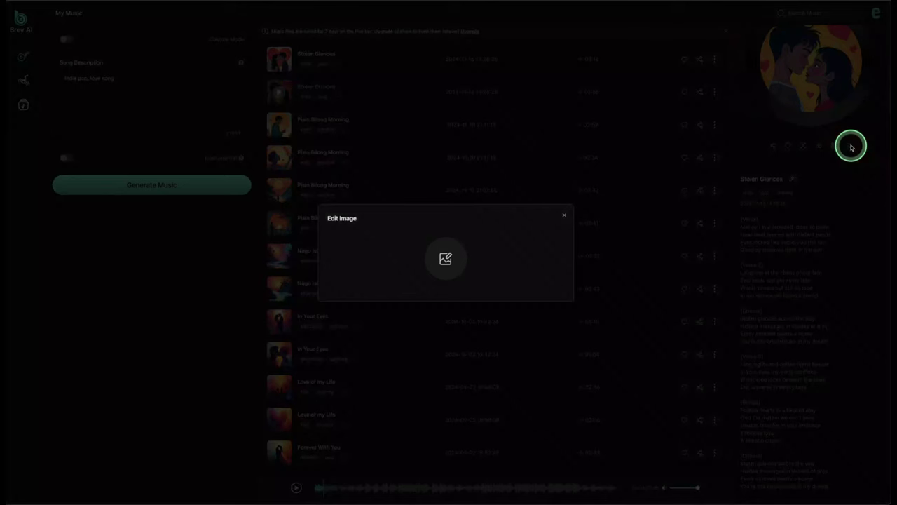
pyautogui.click(452, 261)
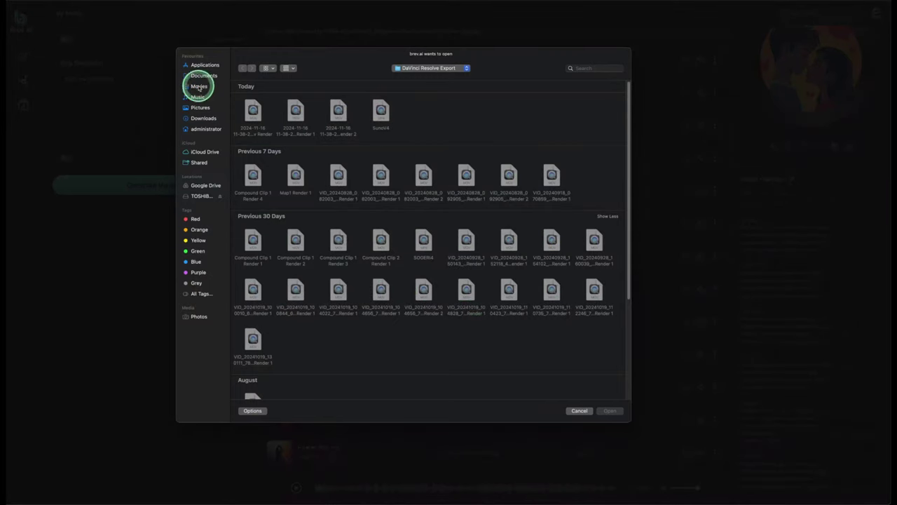
pyautogui.click(199, 107)
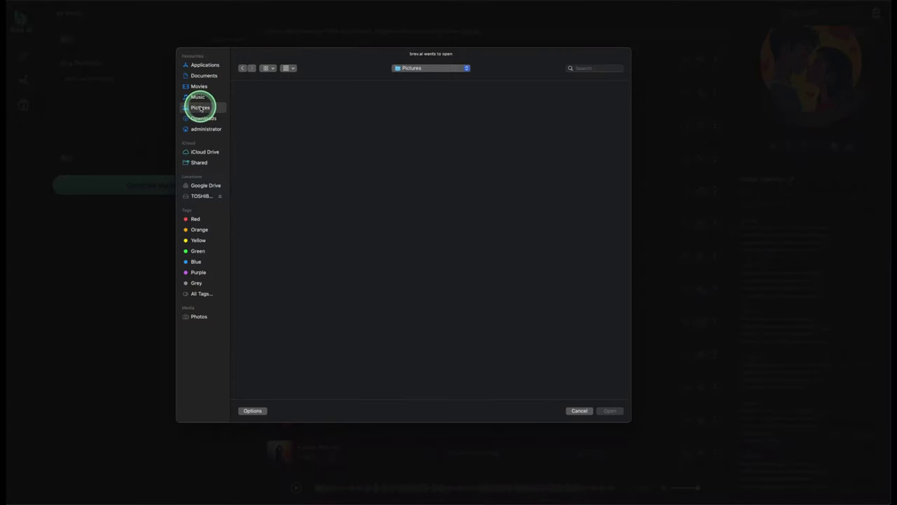
pyautogui.doubleClick(296, 116)
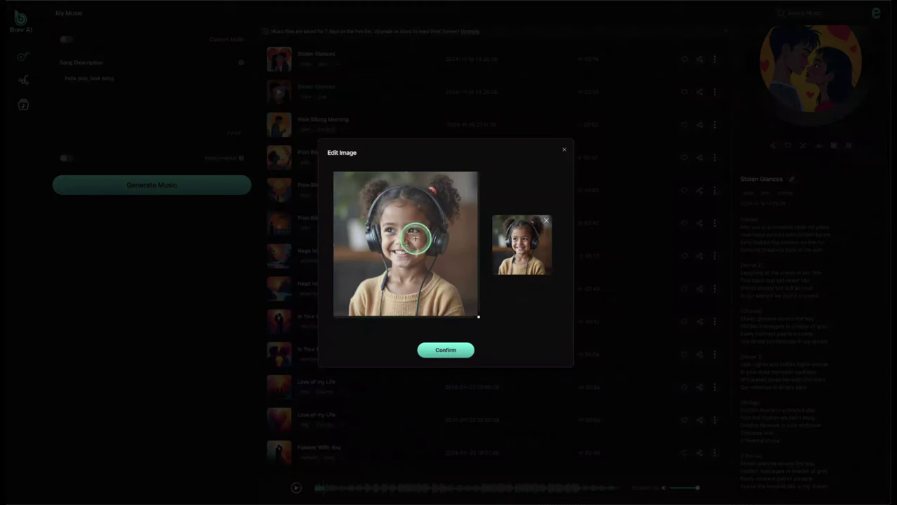
pyautogui.click(441, 350)
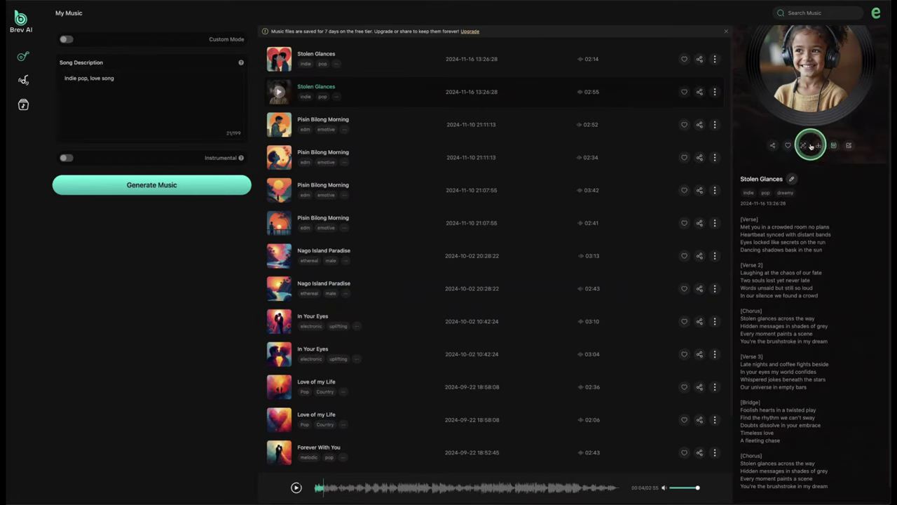
# Open the song's title editor and close it, leaving the title unchanged
pyautogui.click(792, 180)
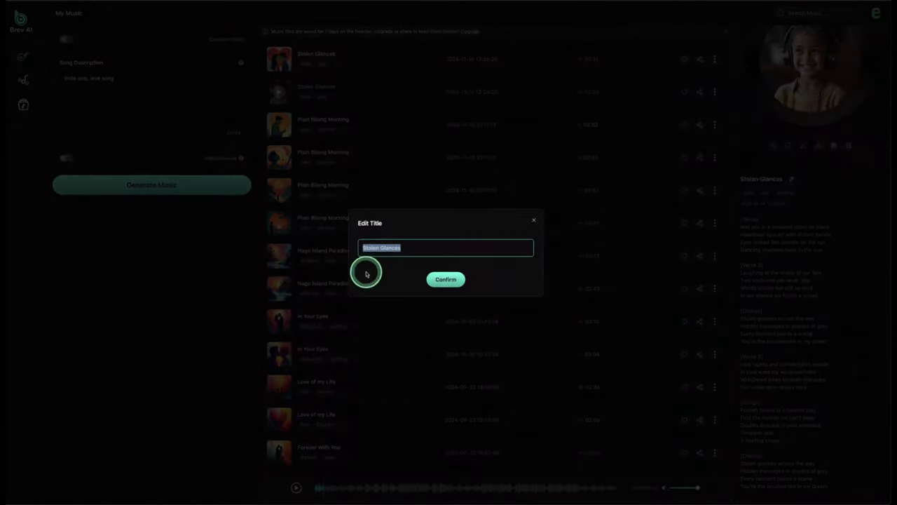
pyautogui.click(427, 251)
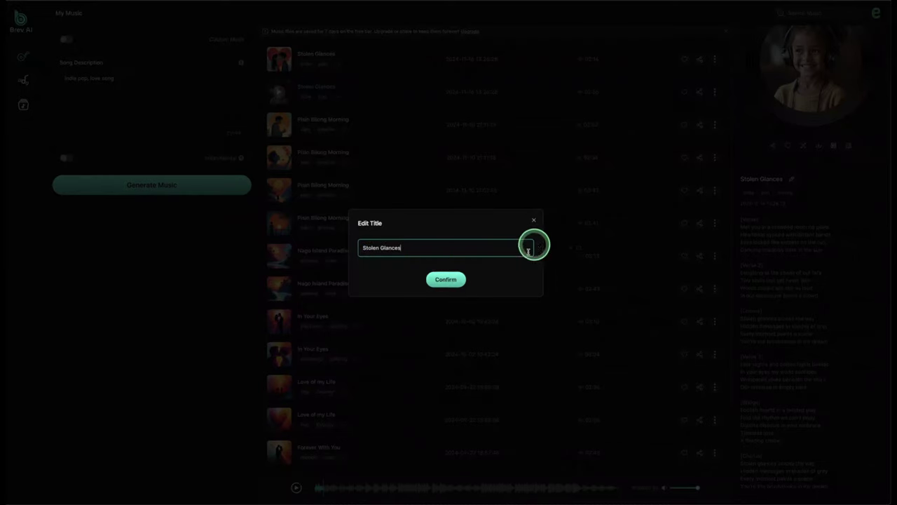
pyautogui.click(533, 221)
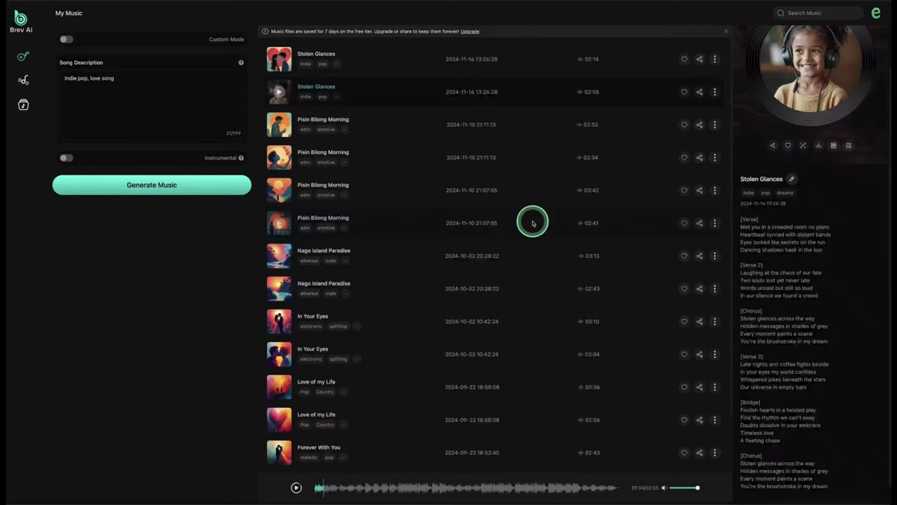
# Generate an 8-second 'crowds clapping and cheering' sound effect and download it
pyautogui.click(37, 82)
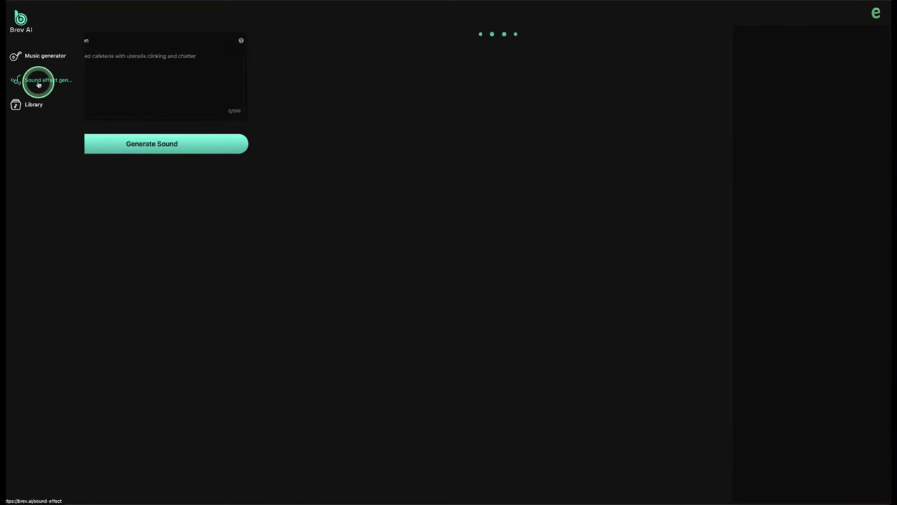
pyautogui.click(98, 73)
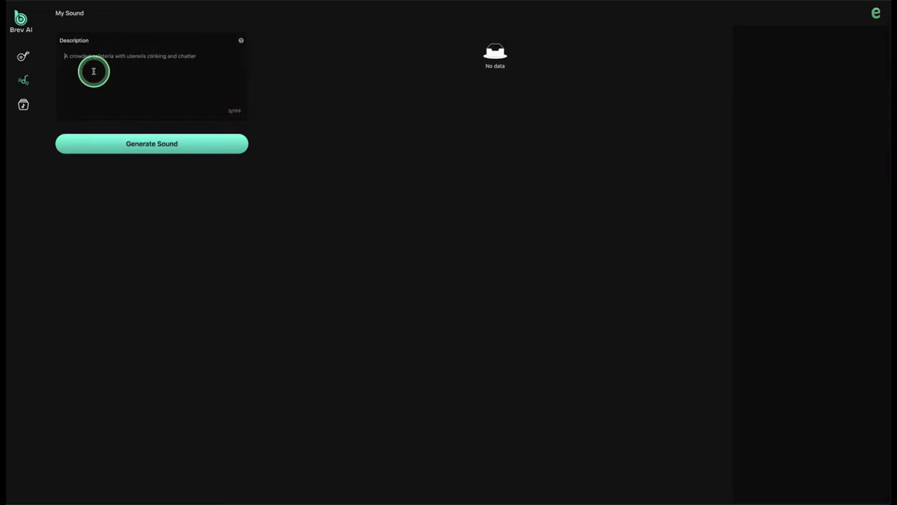
pyautogui.write('crowds clapping and cheering')
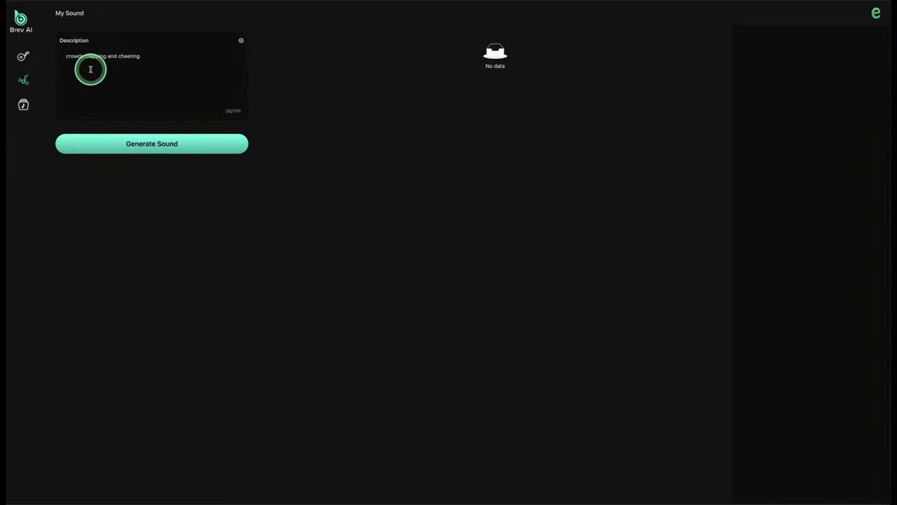
pyautogui.click(158, 148)
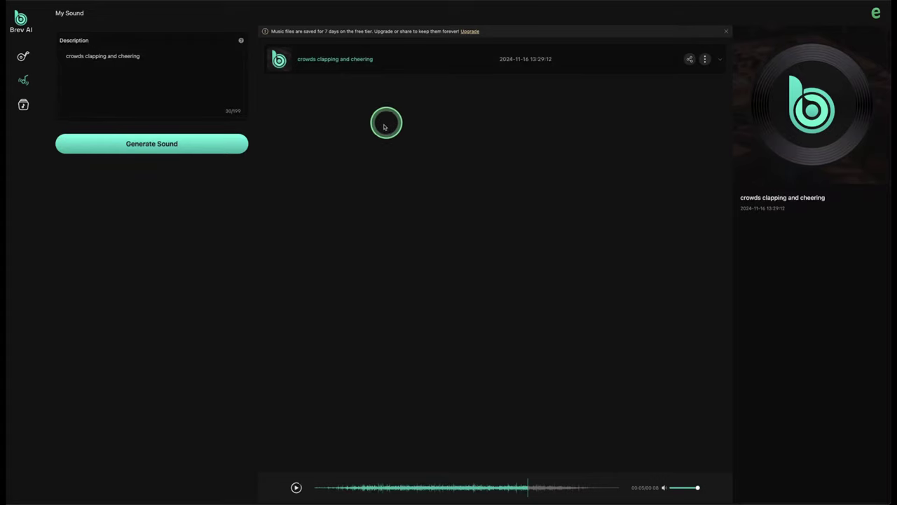
pyautogui.click(705, 63)
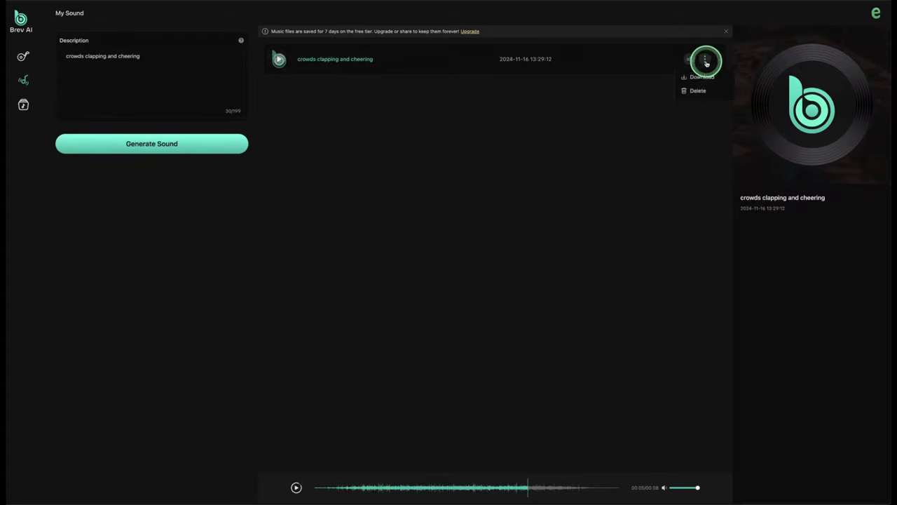
pyautogui.click(703, 78)
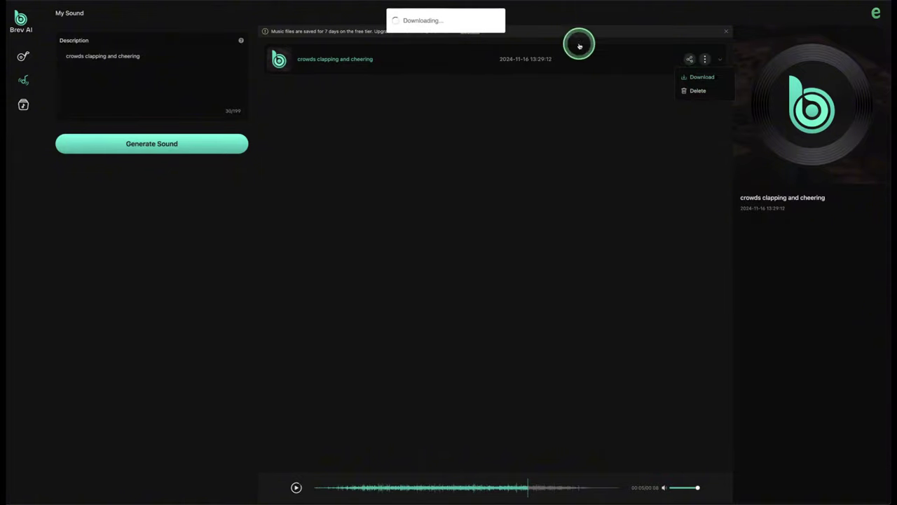
# Try downloading the first Stolen Glances song as WAV, then dismiss the upgrade prompt
pyautogui.click(28, 58)
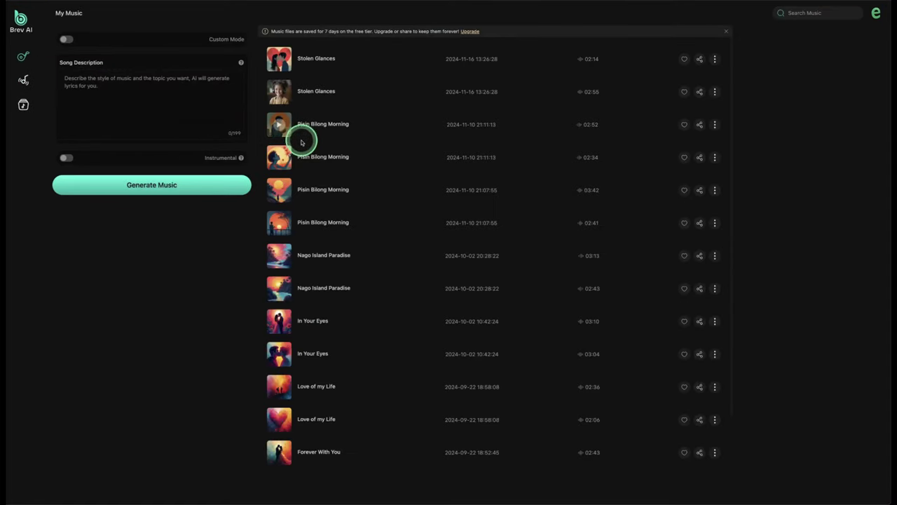
pyautogui.click(714, 58)
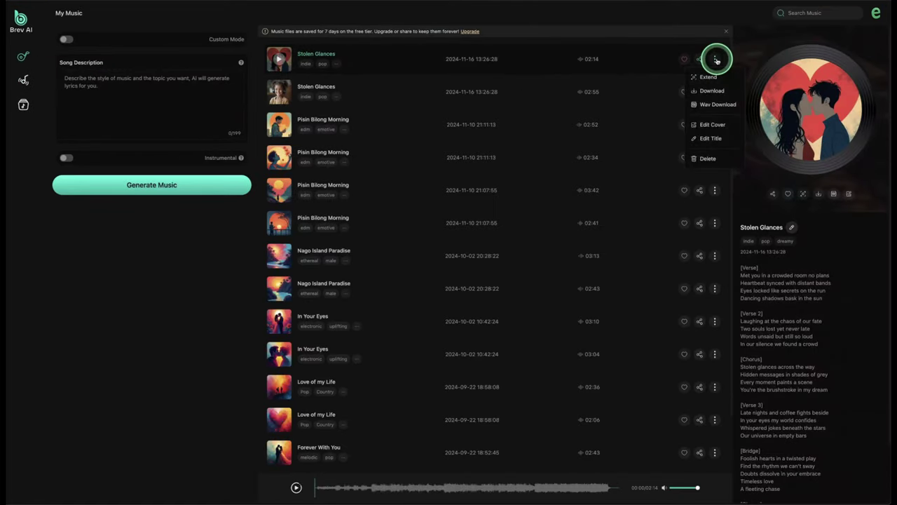
pyautogui.click(715, 104)
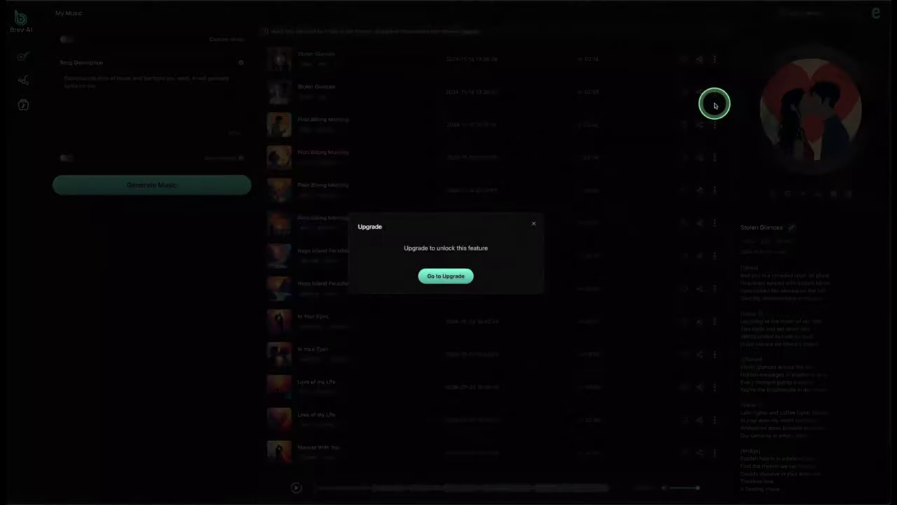
pyautogui.click(535, 225)
# Download both Stolen Glances songs from the My Music list
pyautogui.click(714, 59)
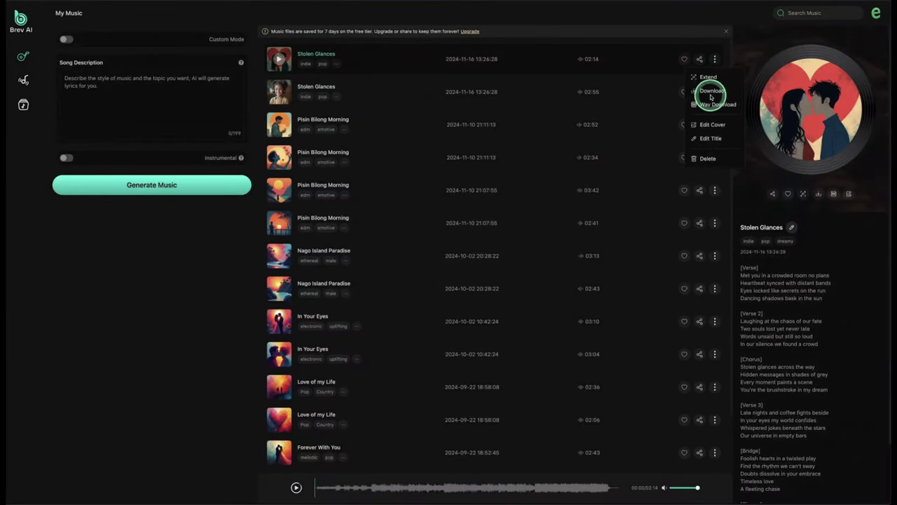
pyautogui.click(711, 92)
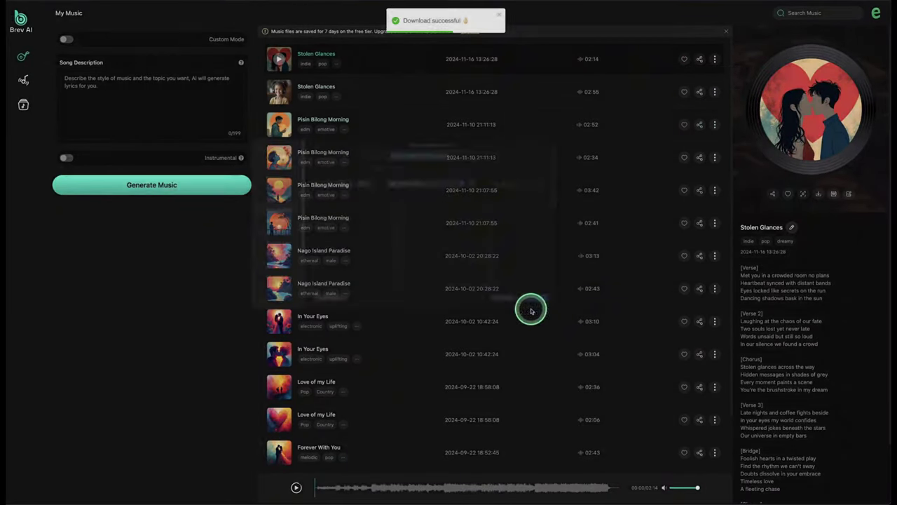
pyautogui.click(714, 92)
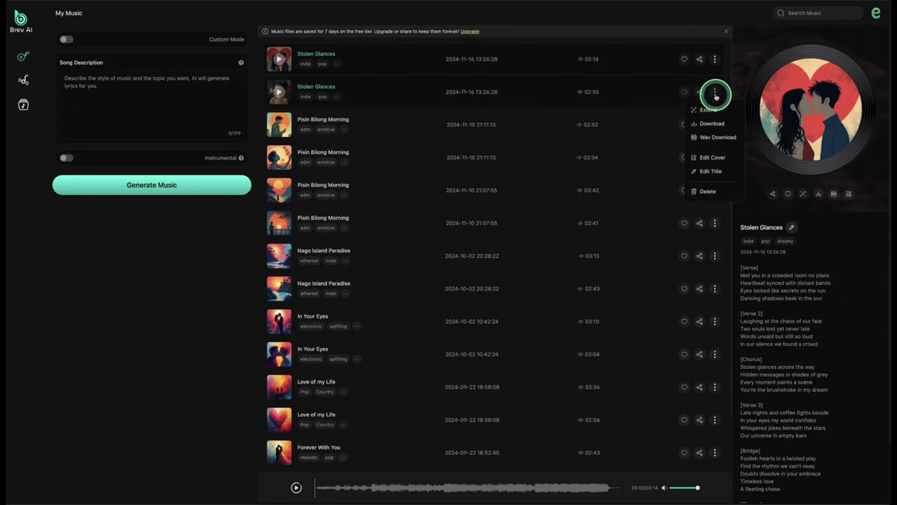
pyautogui.click(712, 123)
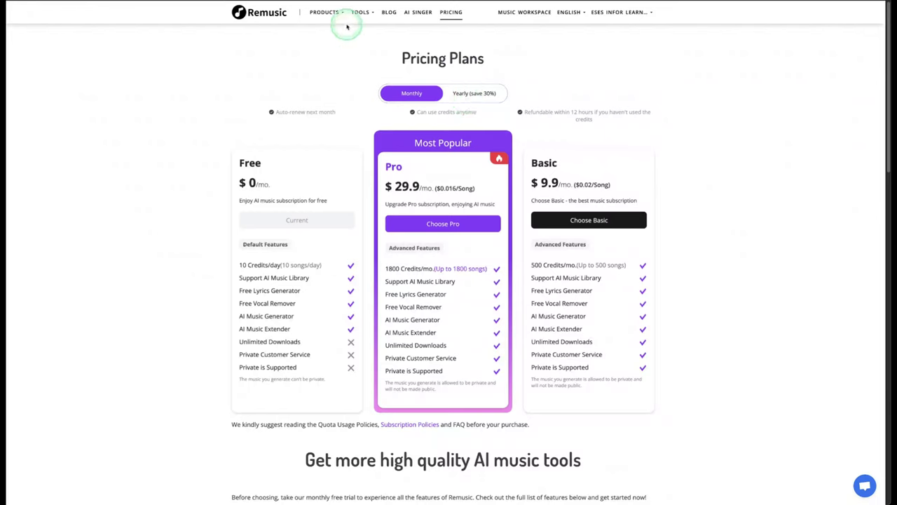
# Show Remusic's PRODUCTS menu listing its AI tools from the Pricing Plans page
pyautogui.moveTo(330, 13)
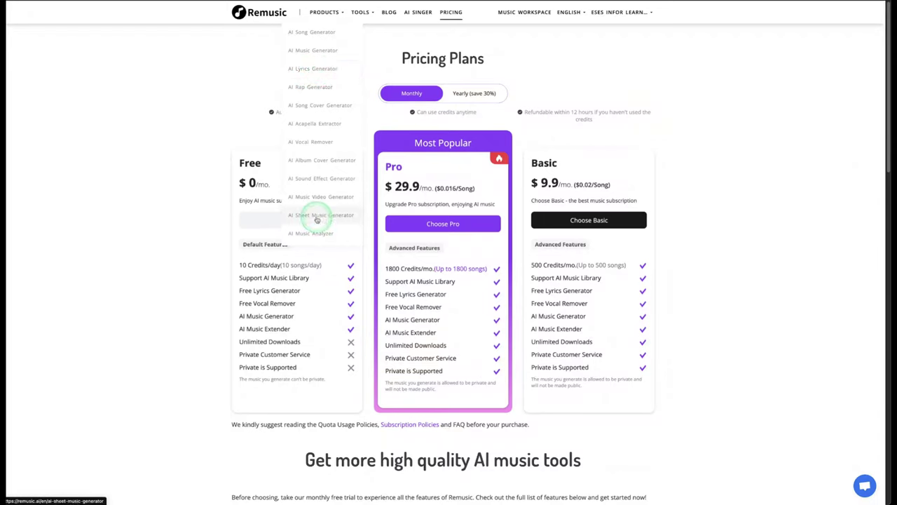
# Go to Remusic's AI Music Generator and its free generation form
pyautogui.click(311, 52)
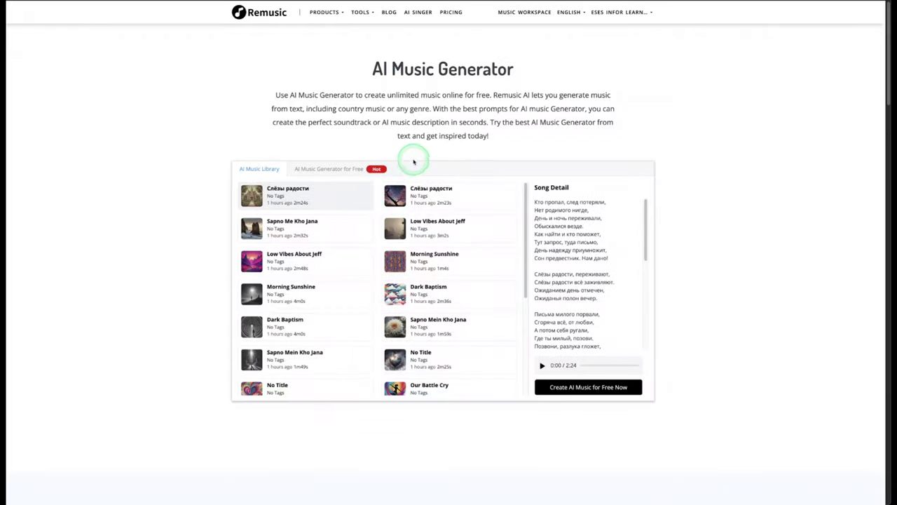
pyautogui.click(573, 389)
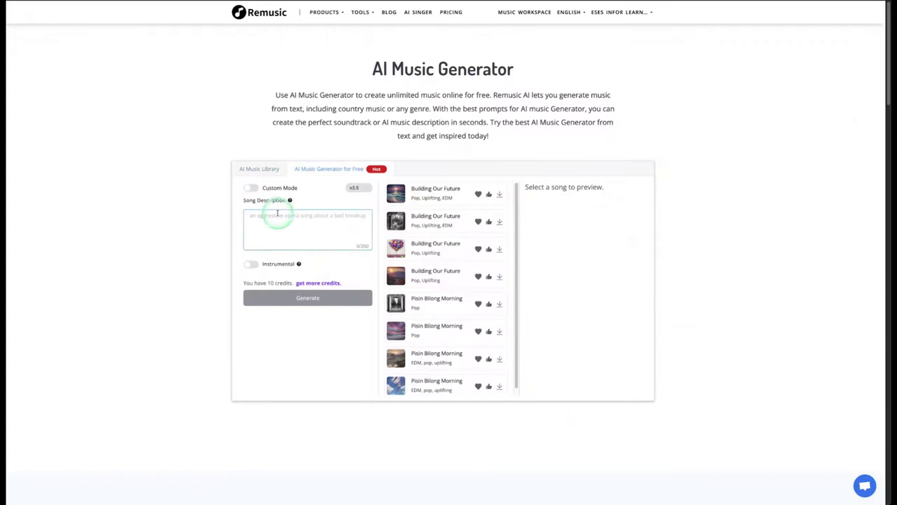
pyautogui.click(255, 171)
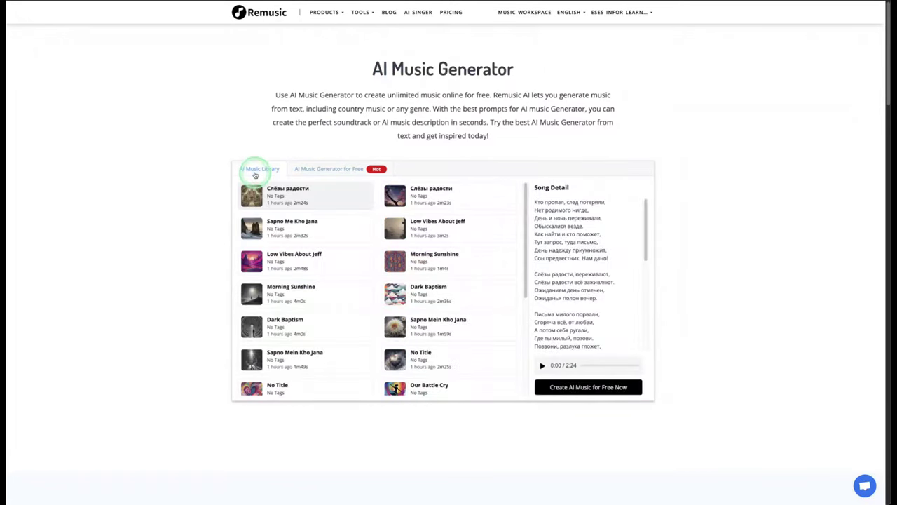
pyautogui.click(301, 169)
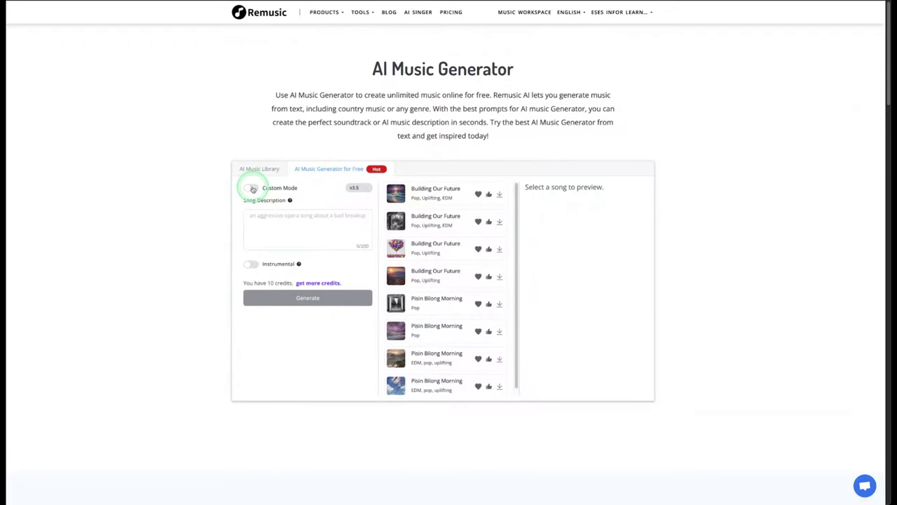
# Explore Custom Mode's lyrics, instrumental, style and title fields, then return to simple description mode
pyautogui.click(252, 188)
pyautogui.click(261, 220)
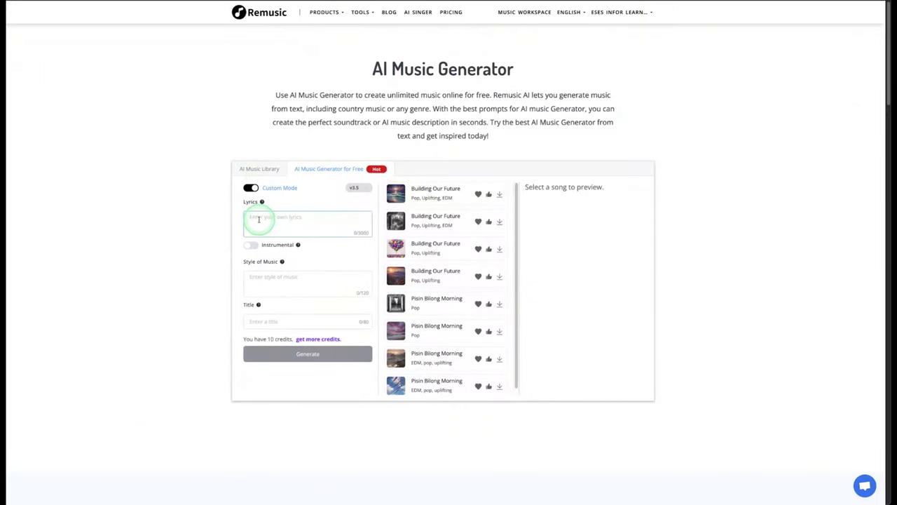
pyautogui.click(250, 245)
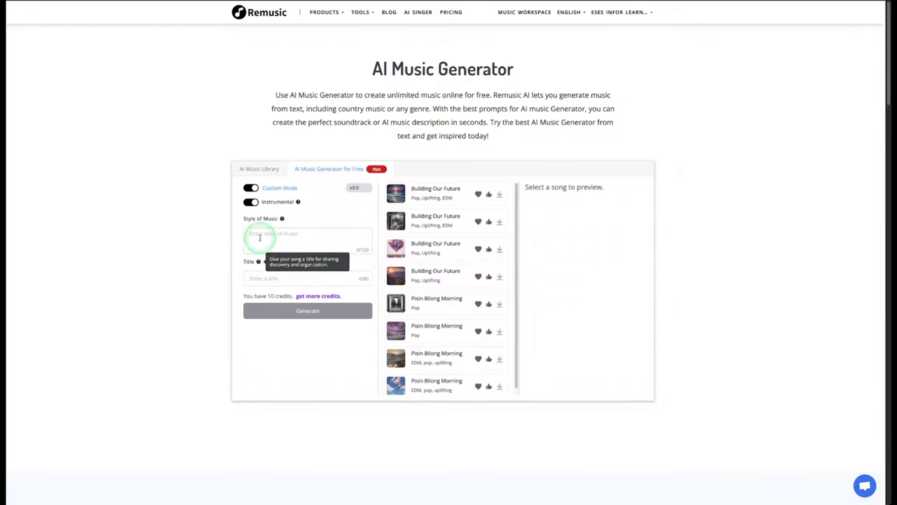
pyautogui.click(261, 235)
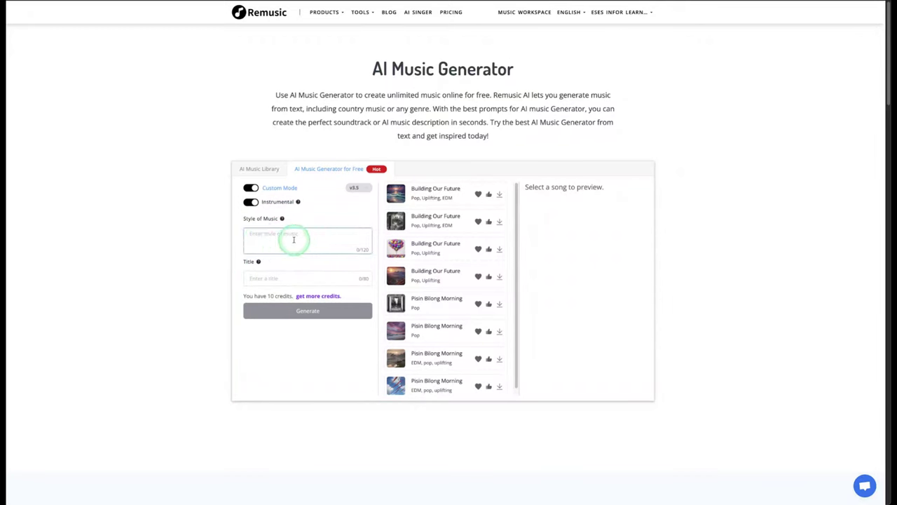
pyautogui.click(260, 279)
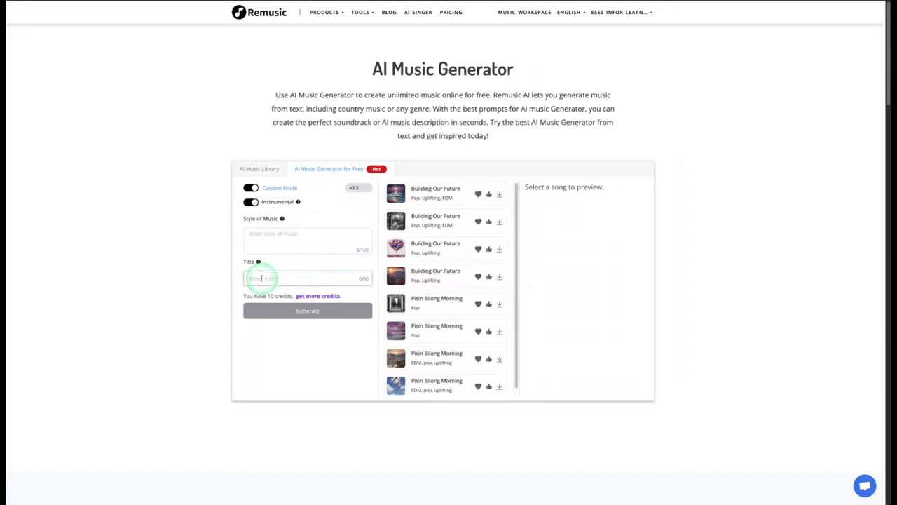
pyautogui.click(250, 204)
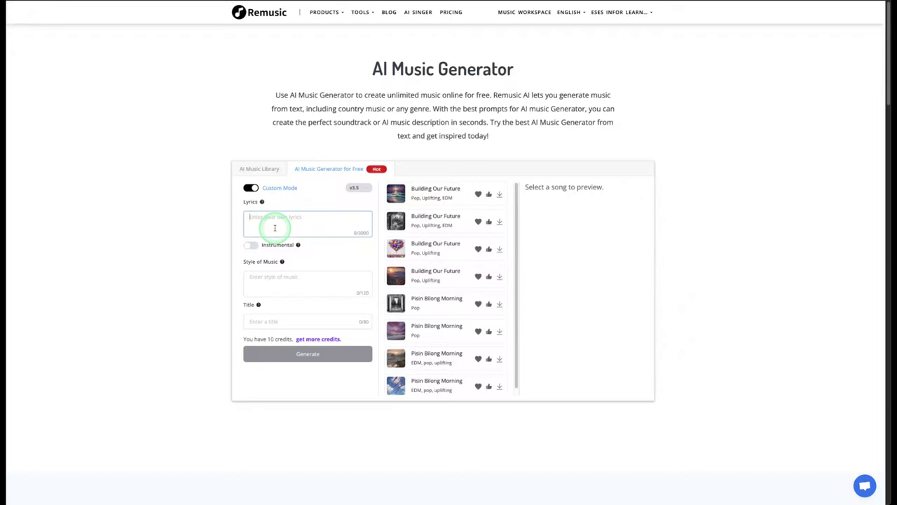
pyautogui.click(247, 281)
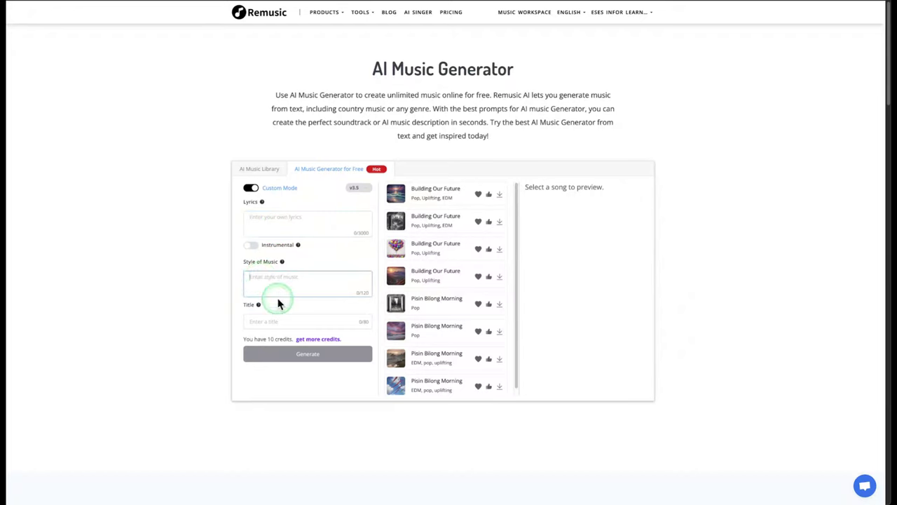
pyautogui.click(271, 322)
pyautogui.click(251, 188)
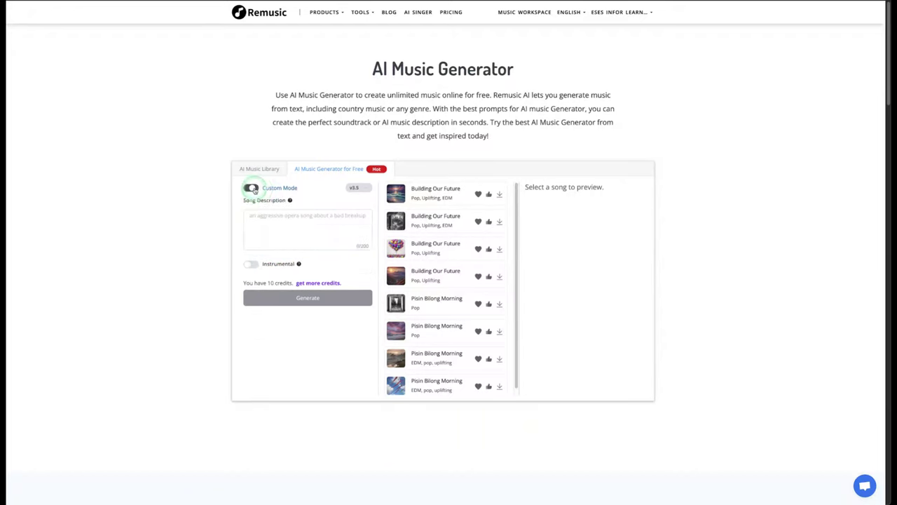
# Enter 'Indie Pop, A love song' as the description and start generating
pyautogui.click(273, 219)
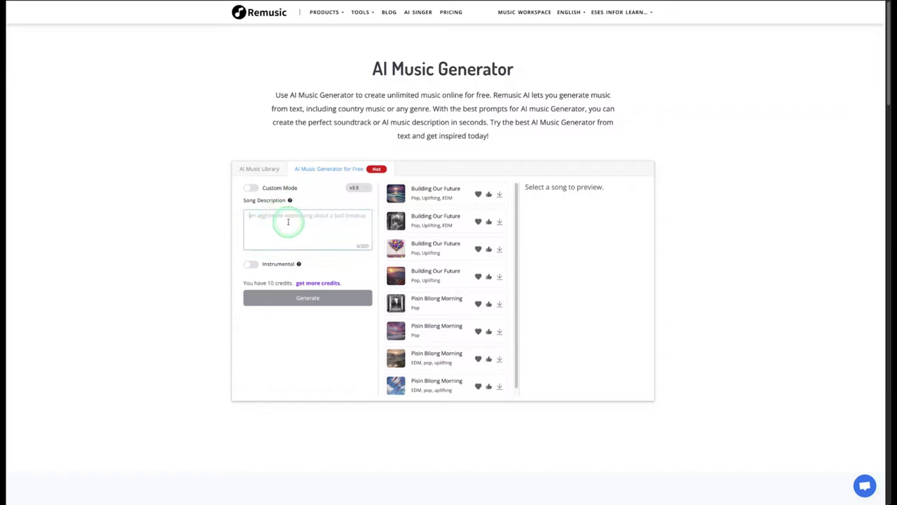
pyautogui.write('Indie Pop,A love song')
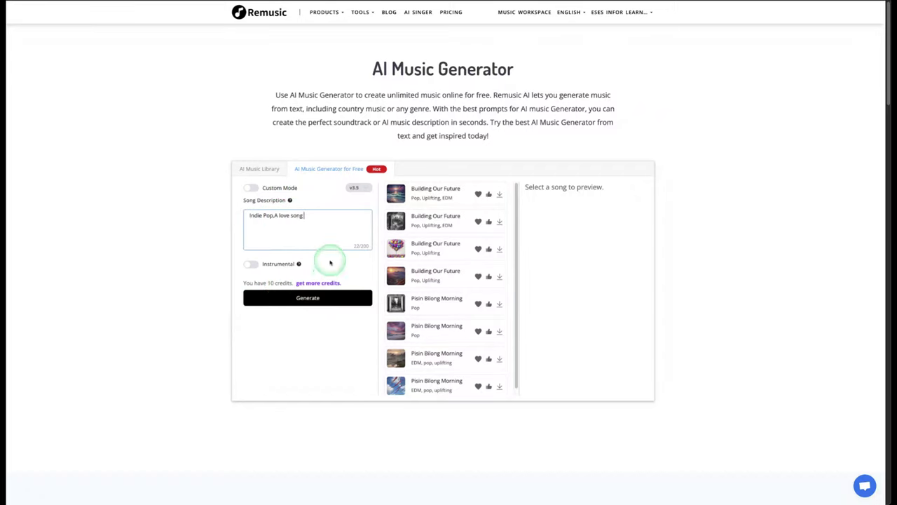
pyautogui.click(314, 235)
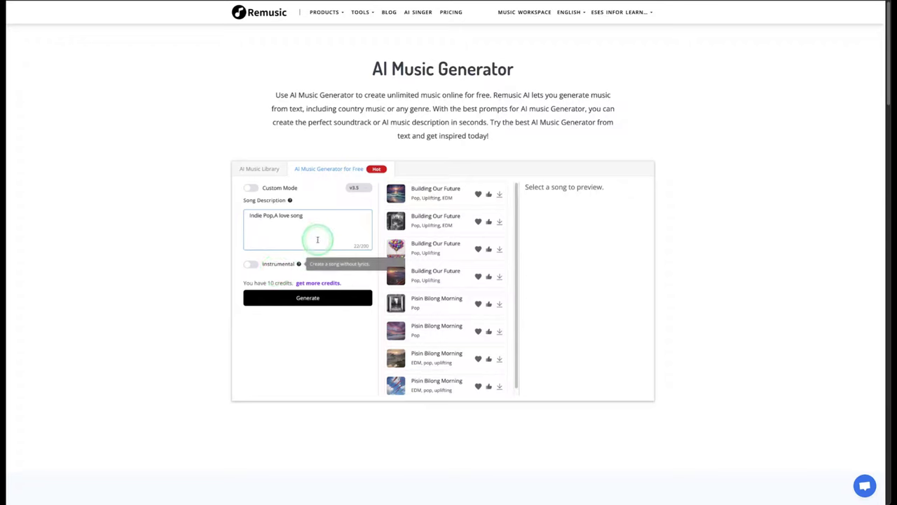
pyautogui.click(304, 298)
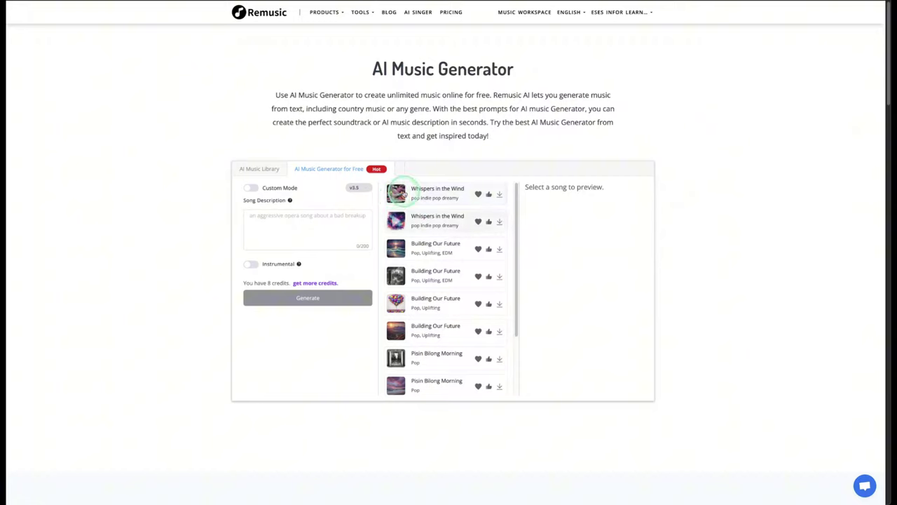
# Preview the first generated 'Whispers in the Wind' song
pyautogui.click(396, 194)
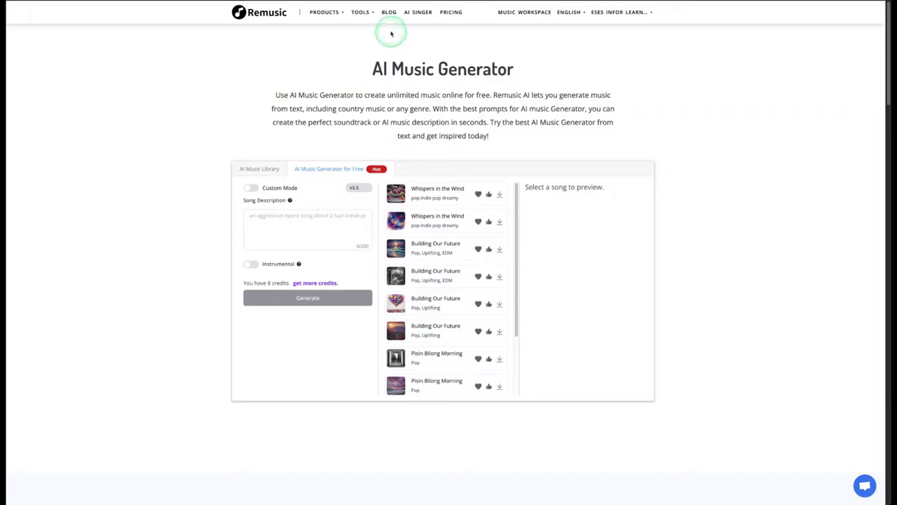
pyautogui.moveTo(337, 14)
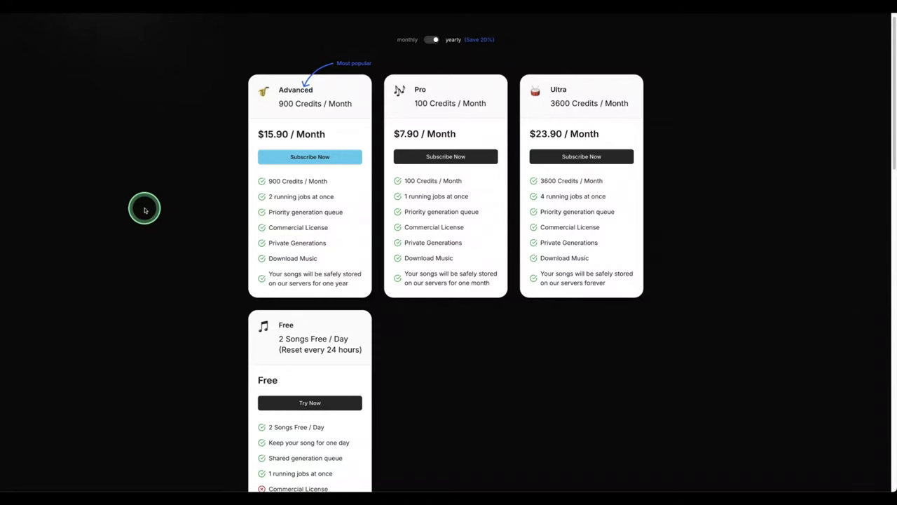
# Review AI Song Generator's Advanced, Pro, Ultra and Free plans at monthly billing prices
pyautogui.scroll(-1, 309, 354)
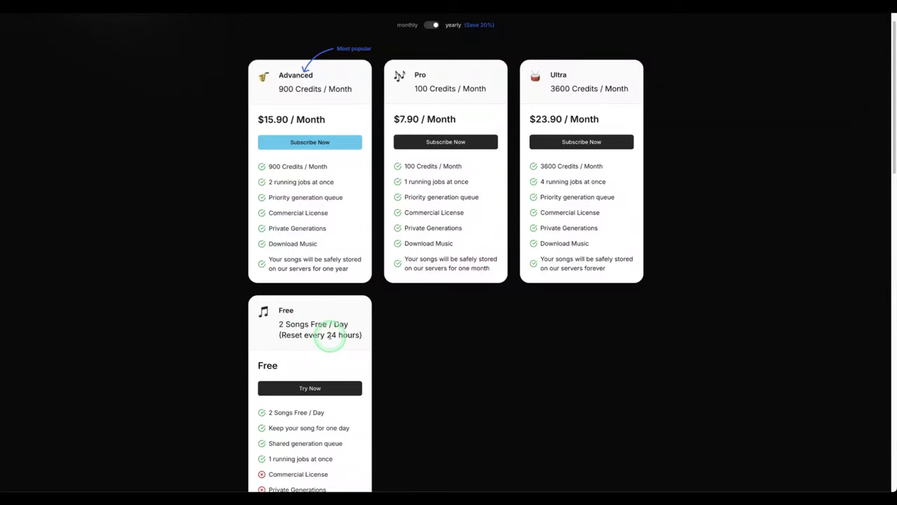
pyautogui.scroll(1, 451, 200)
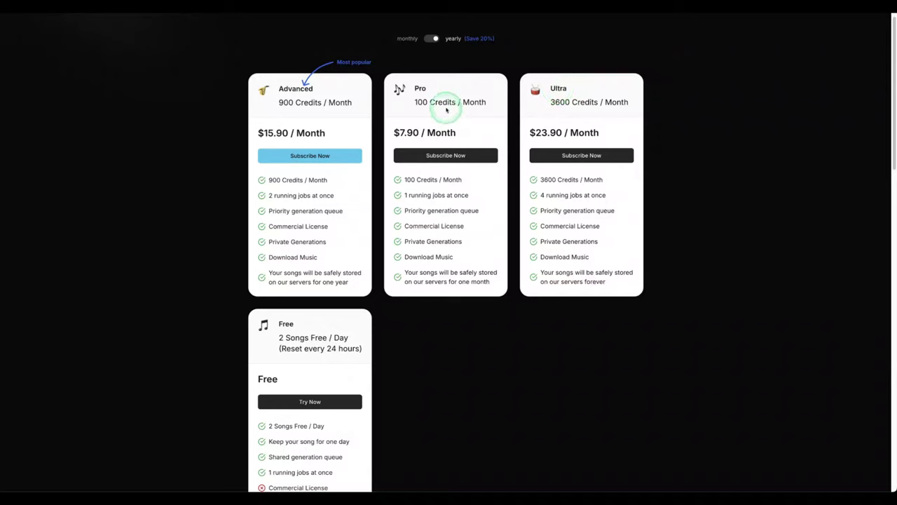
pyautogui.click(431, 38)
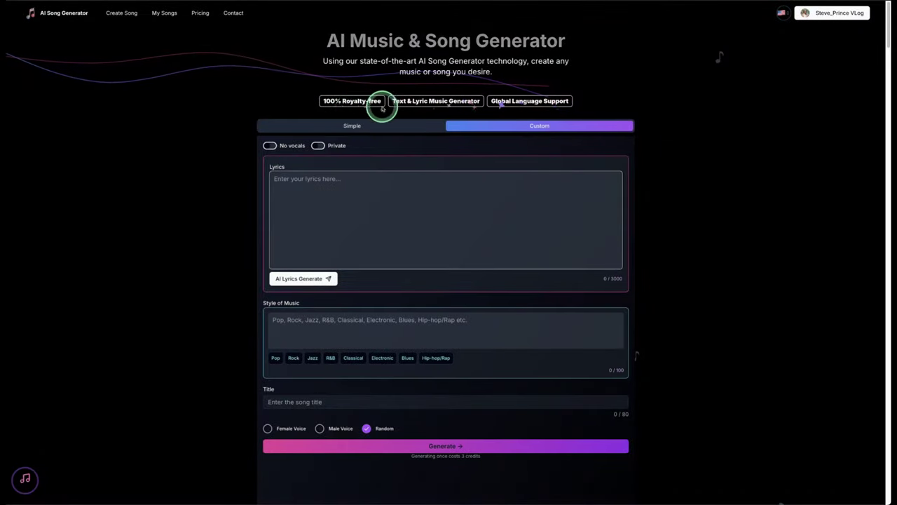
pyautogui.click(310, 187)
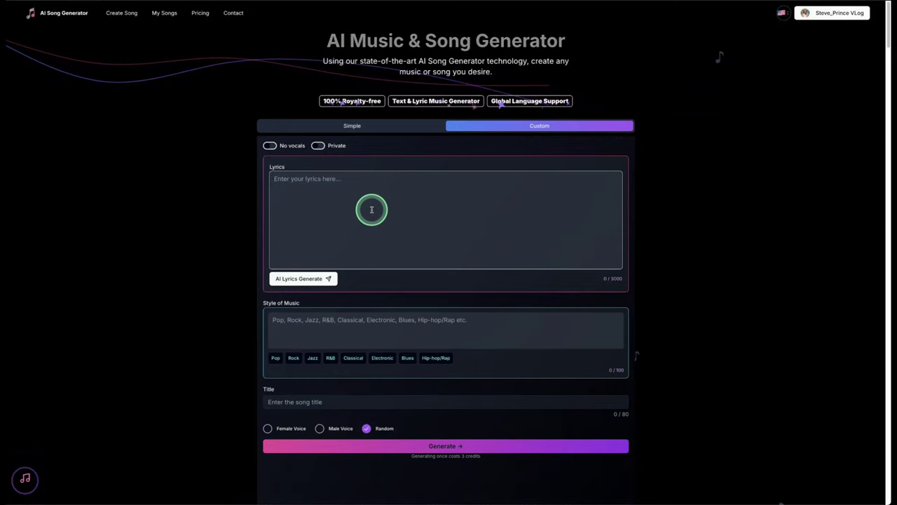
pyautogui.click(272, 146)
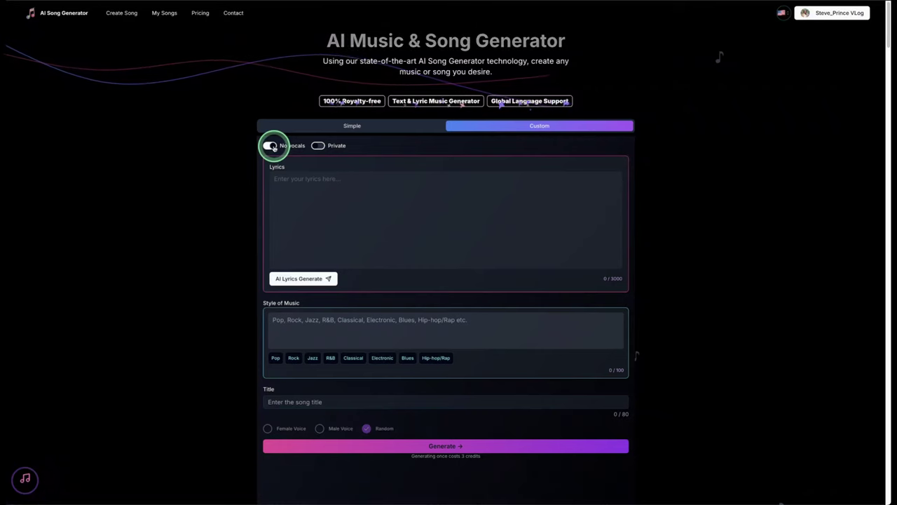
pyautogui.click(270, 146)
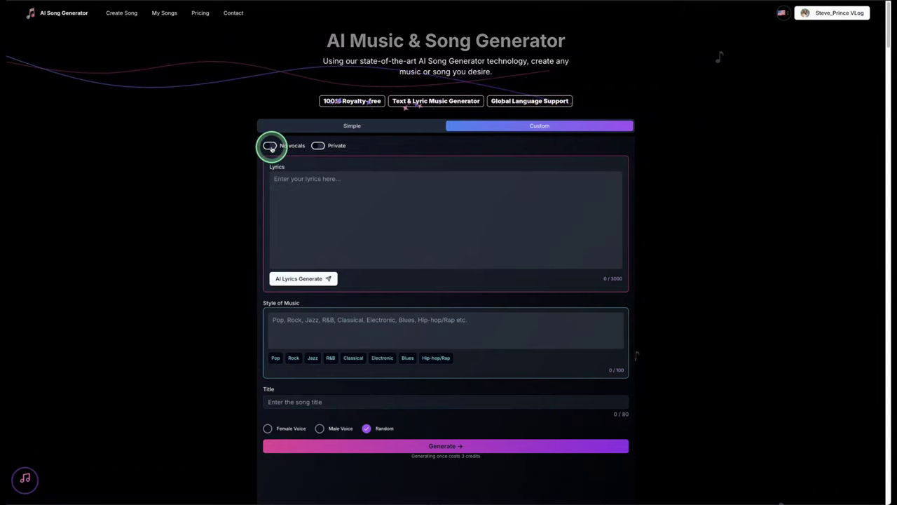
pyautogui.click(286, 182)
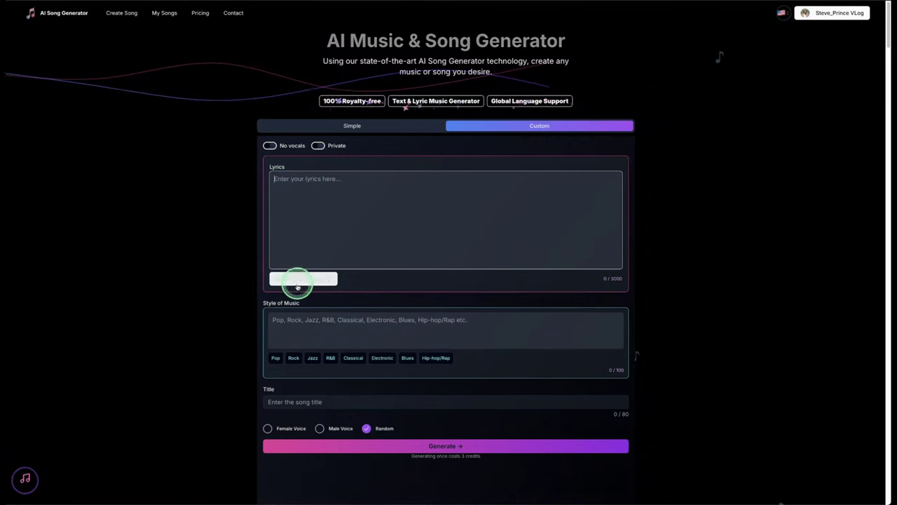
pyautogui.click(287, 323)
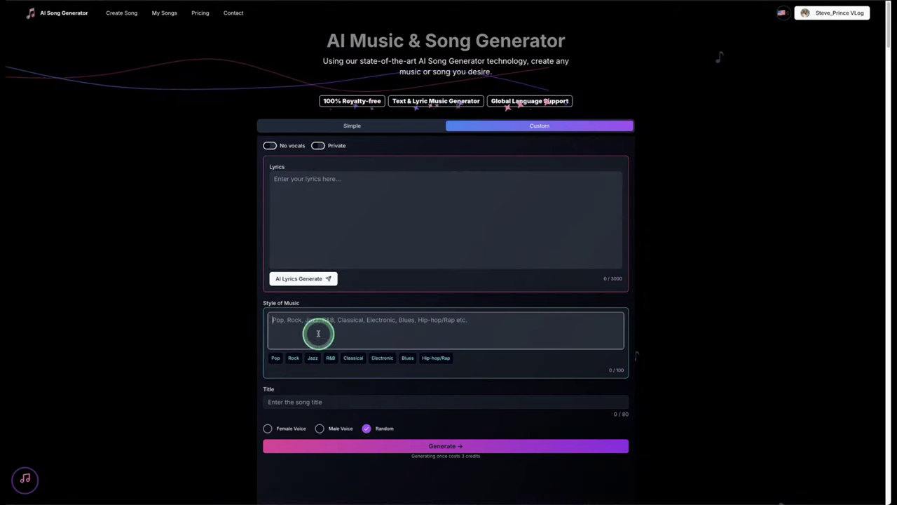
pyautogui.click(304, 405)
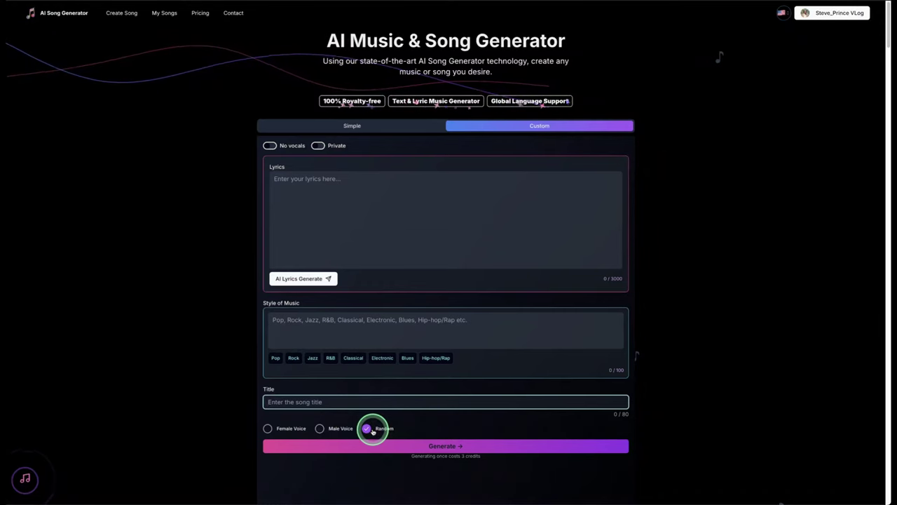
# Have the AI write lyrics for the new song
pyautogui.click(305, 278)
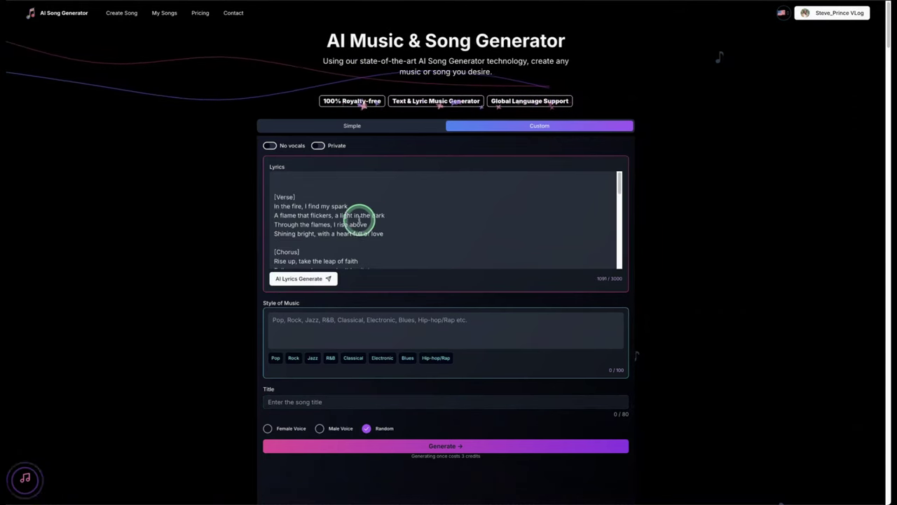
pyautogui.scroll(-2, 333, 226)
pyautogui.scroll(-5, 334, 226)
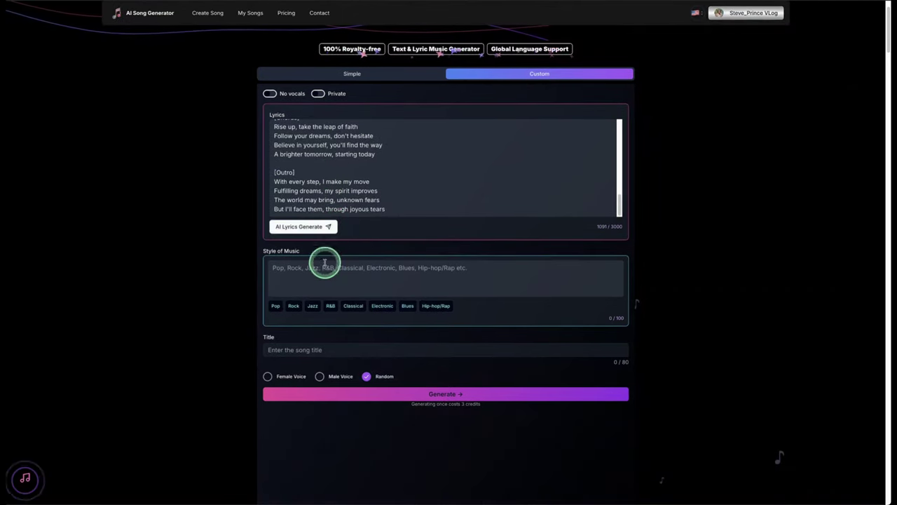
# Set style 'Indie Pop' and title 'How love is', then generate the song
pyautogui.click(306, 274)
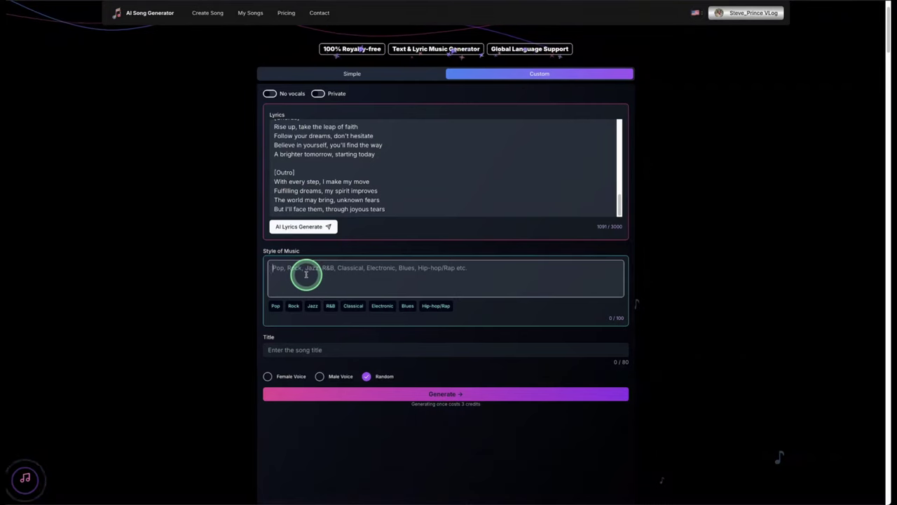
pyautogui.write('Indie Pop')
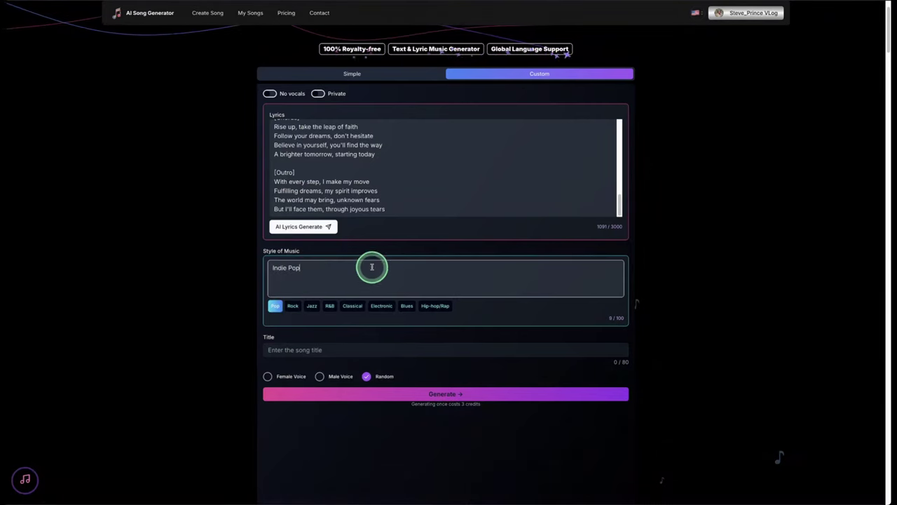
pyautogui.click(317, 349)
pyautogui.write('How love is')
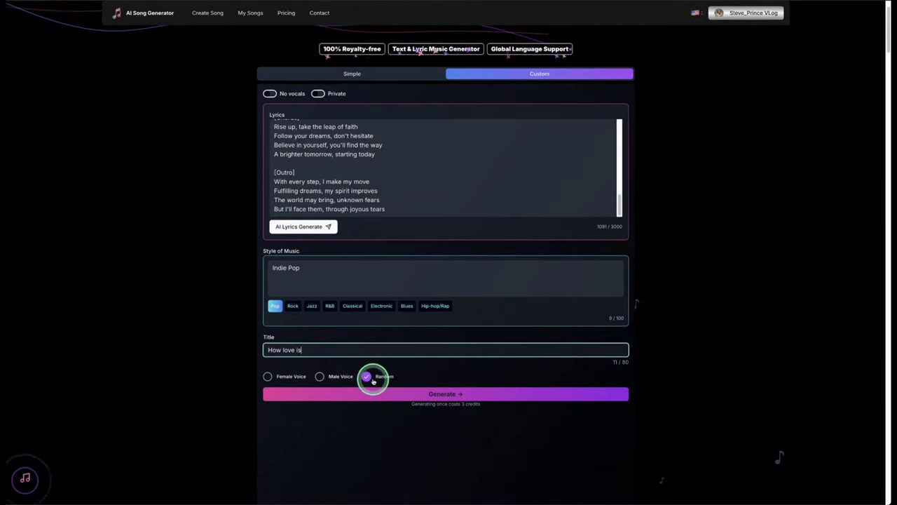
pyautogui.click(438, 395)
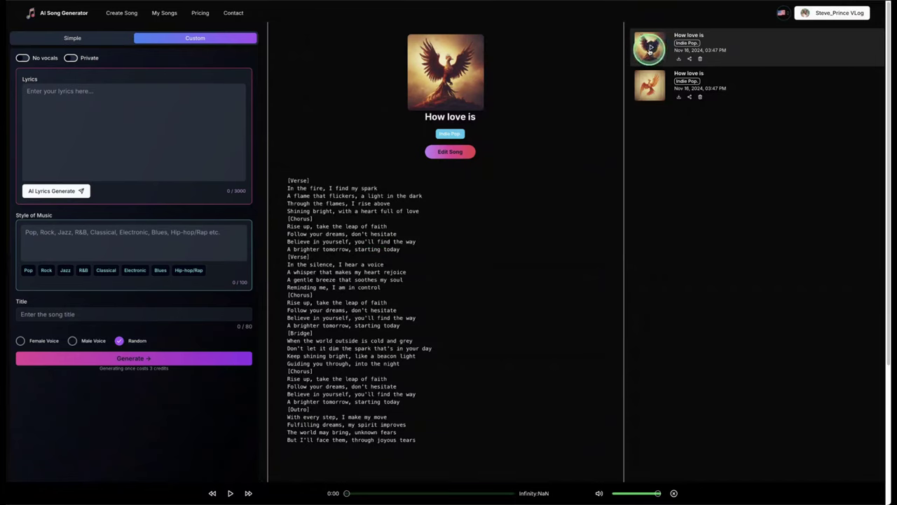
# Play the second generated version of 'How love is' from the song list
pyautogui.click(657, 97)
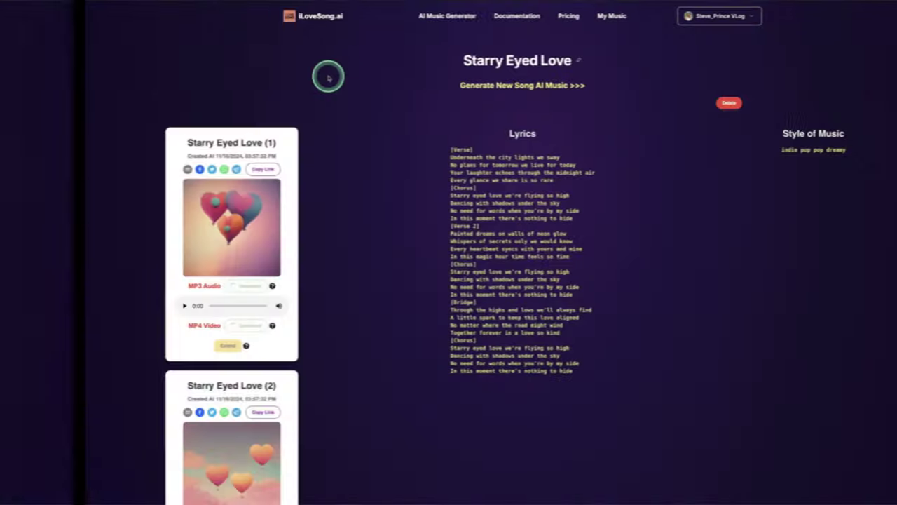
# Compare iLoveSong.ai's Premium, Advanced and Basic plan prices, with Basic at 9.8 USD/month monthly
pyautogui.click(489, 16)
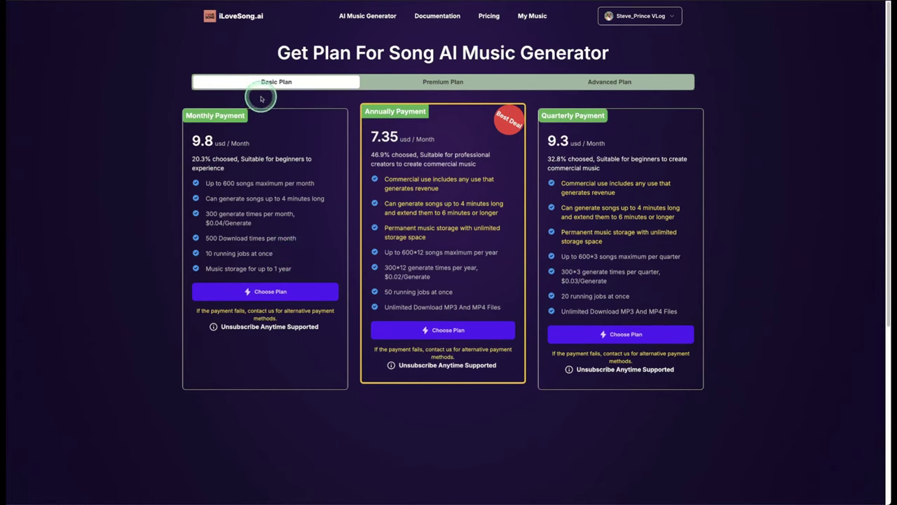
pyautogui.click(446, 85)
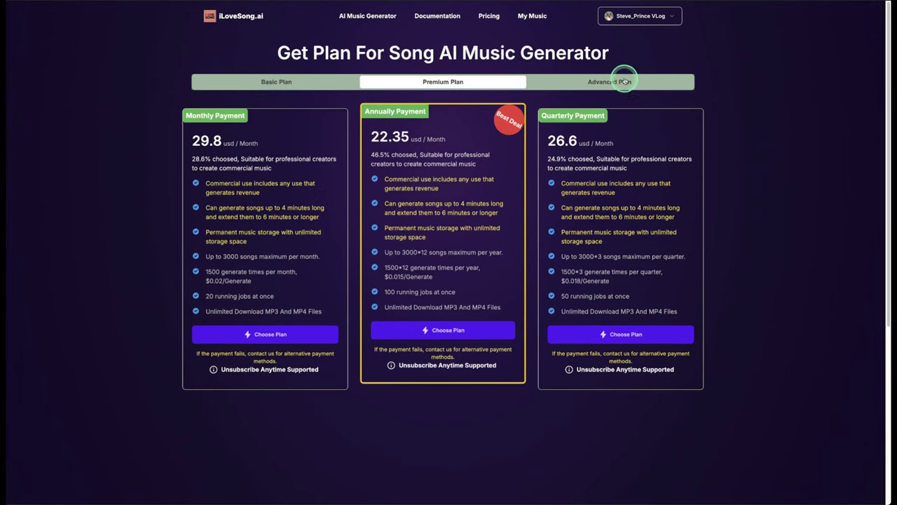
pyautogui.click(620, 80)
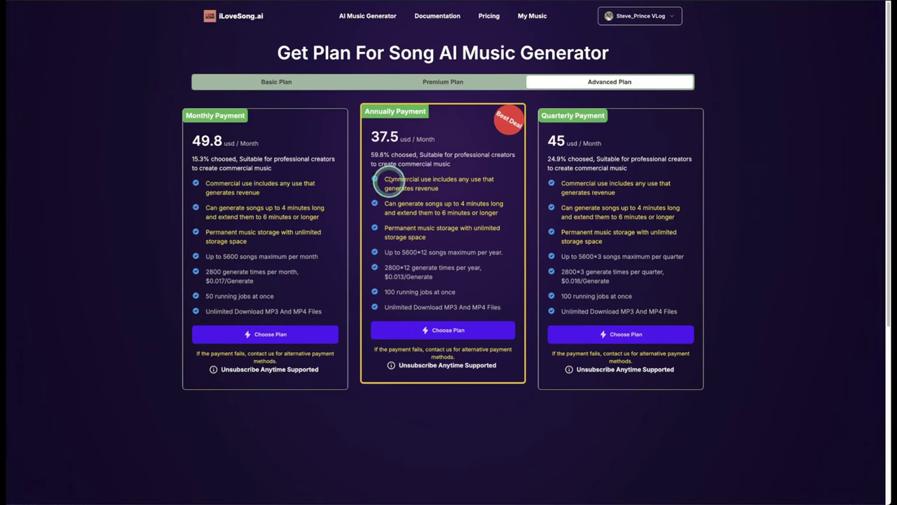
pyautogui.scroll(-1, 387, 218)
pyautogui.scroll(2, 389, 209)
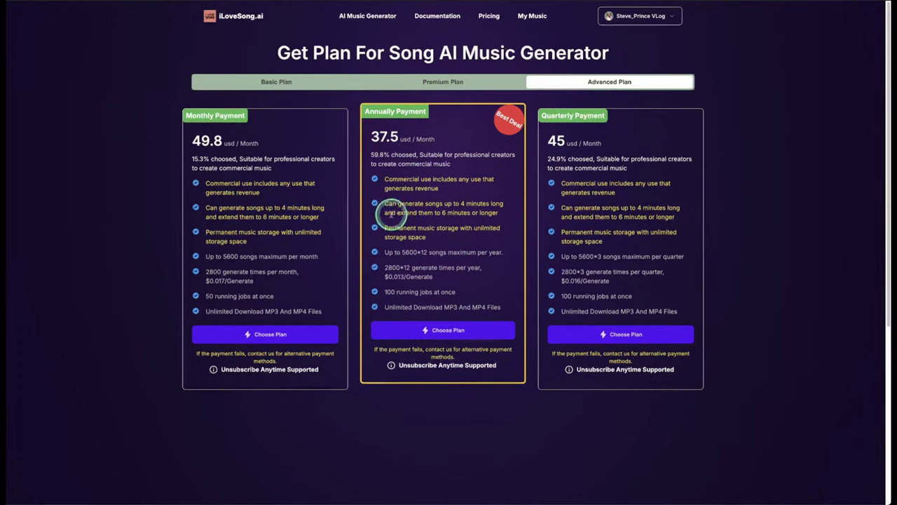
pyautogui.click(411, 81)
pyautogui.click(325, 82)
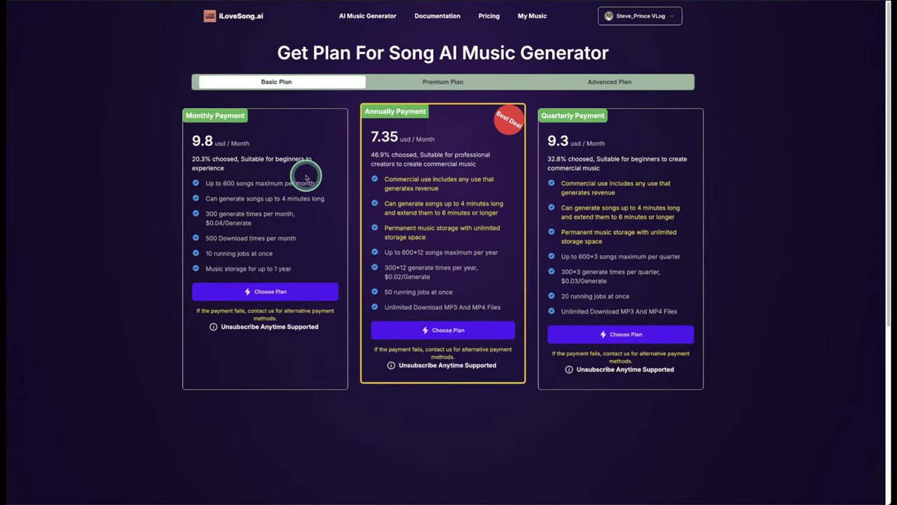
# In the AI Music Generator, turn off Custom Mode and describe the song as 'Indie Pop Love song'
pyautogui.click(359, 16)
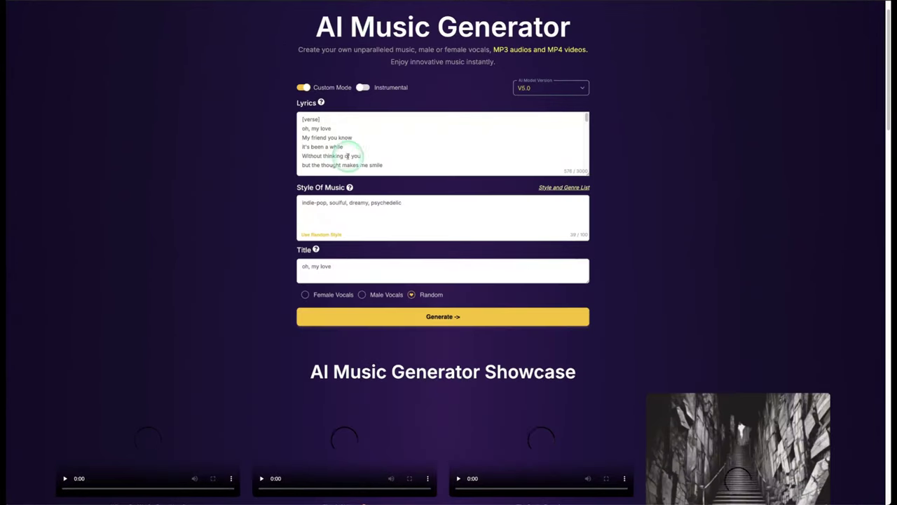
pyautogui.click(420, 156)
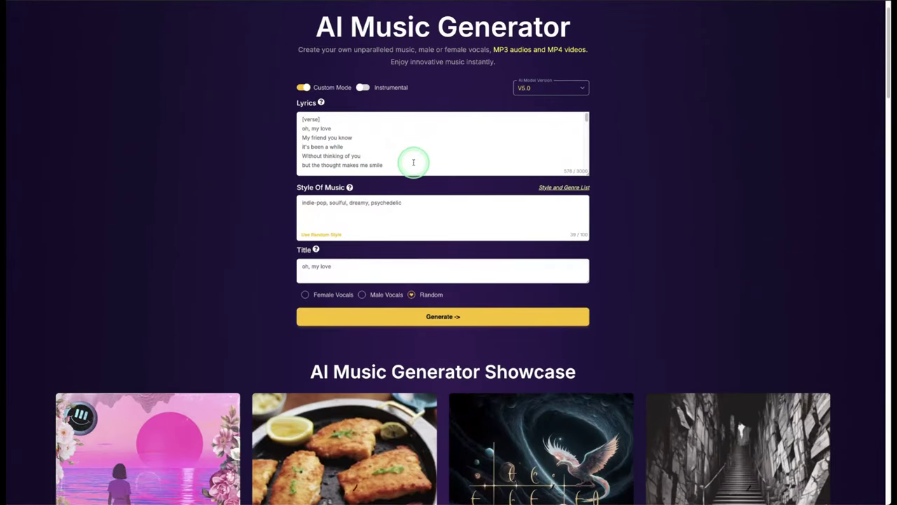
pyautogui.scroll(1, 377, 140)
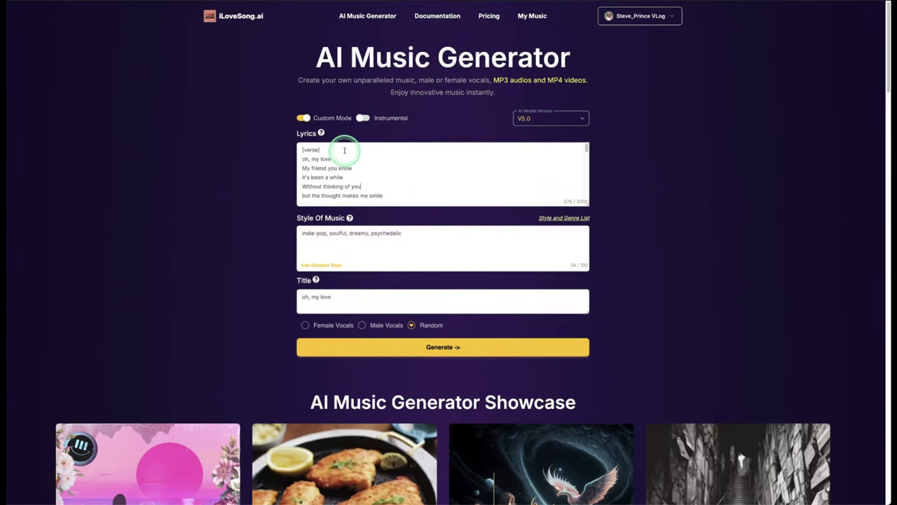
pyautogui.click(306, 118)
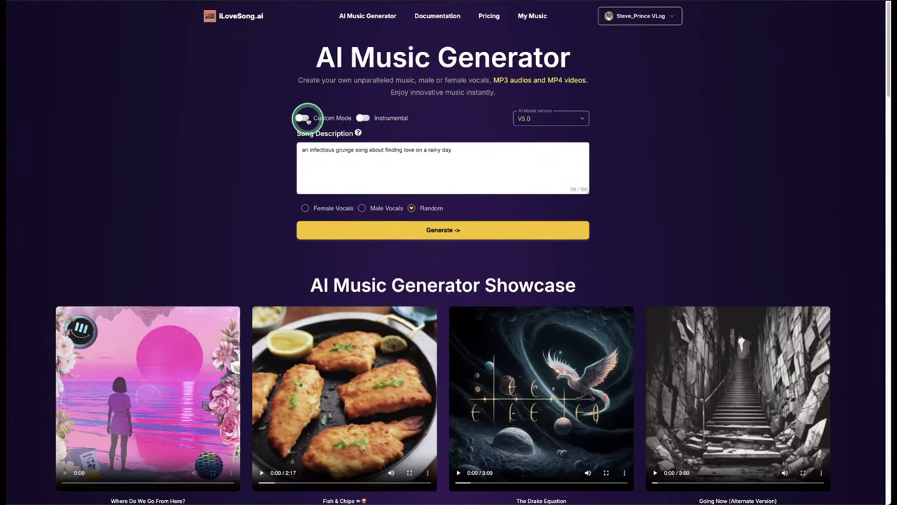
pyautogui.click(315, 149)
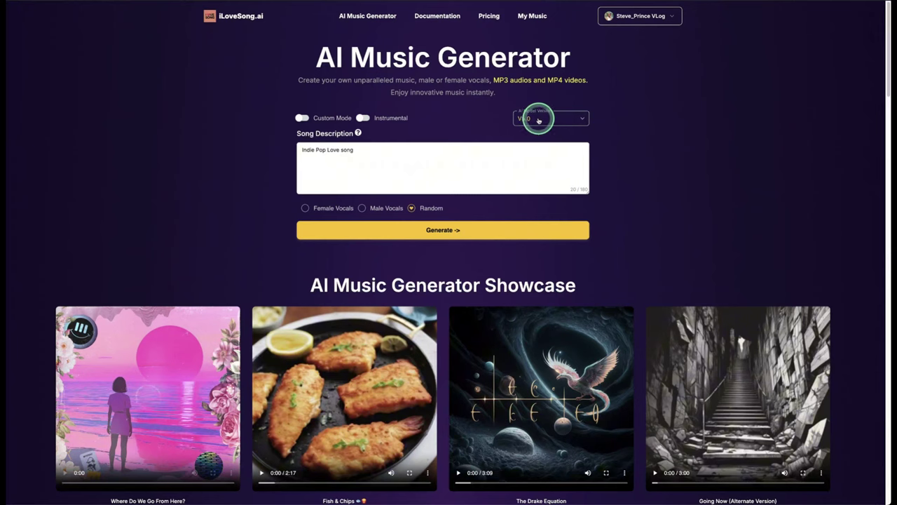
pyautogui.click(365, 200)
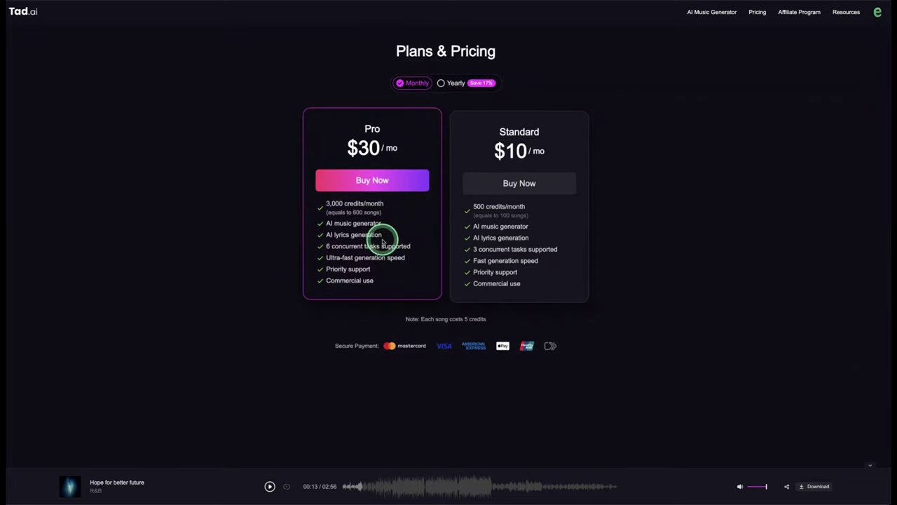
# Open Tad.ai's AI Music Generator and expand Advanced features to reveal Genre and Mood
pyautogui.click(714, 13)
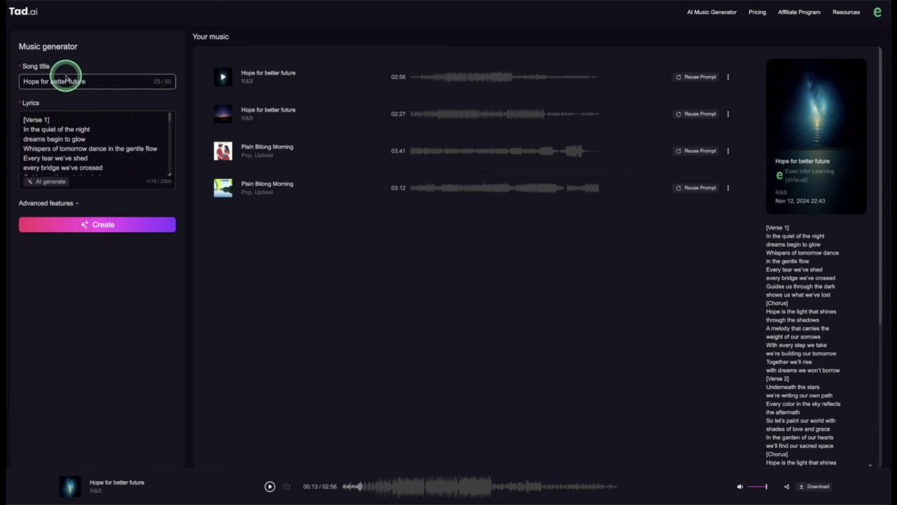
pyautogui.click(63, 203)
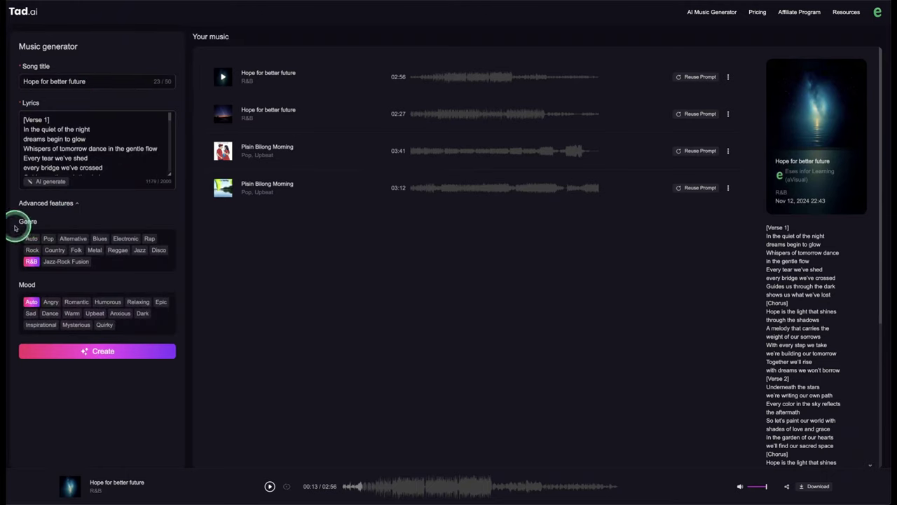